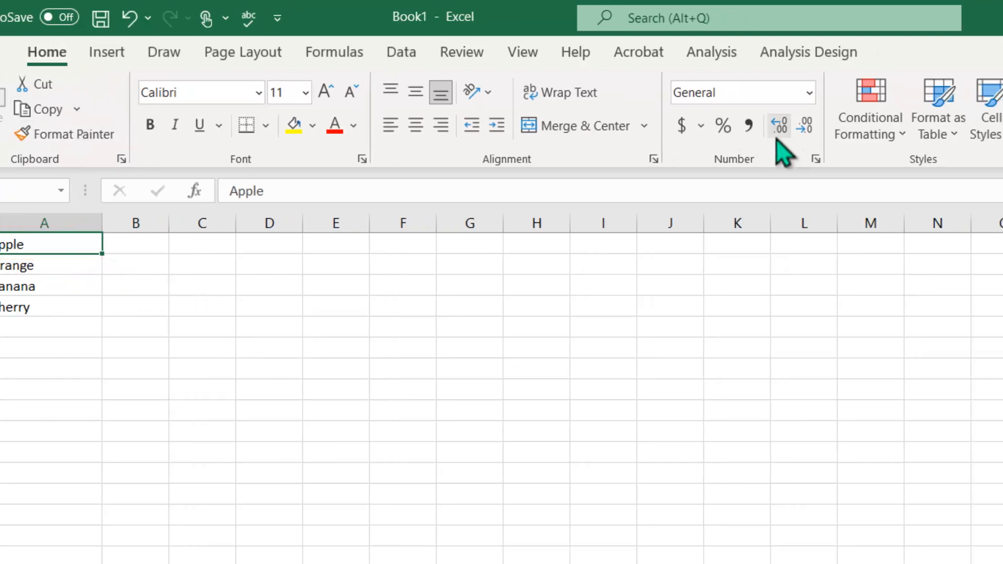
Insert a row above the fruit list and enter the header "Fruits" in bold in A1
{"action": "left_click", "coordinate": [900, 133]}
{"action": "left_click", "coordinate": [918, 196]}
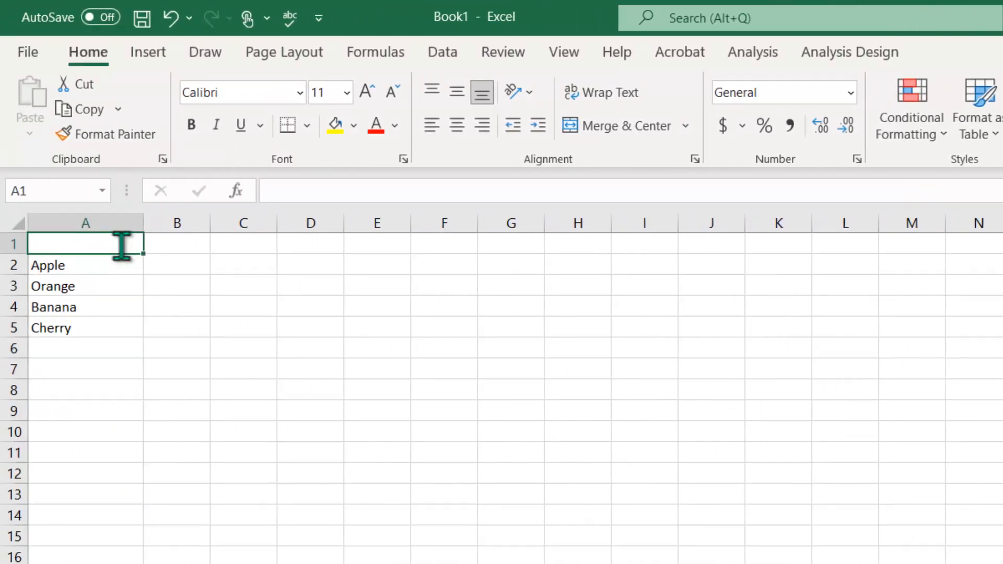
{"action": "type", "text": "Fruits"}
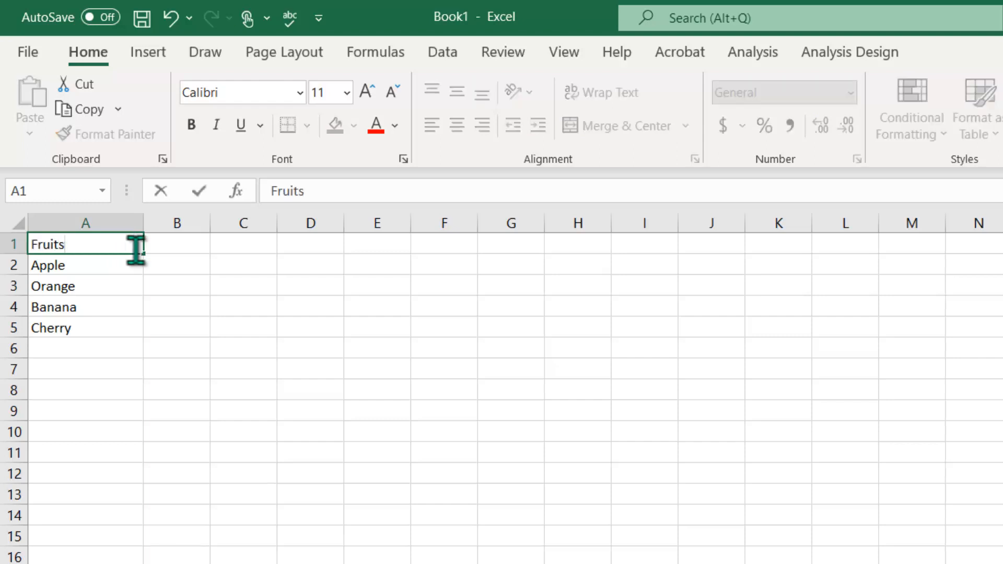
{"action": "left_click", "coordinate": [148, 277]}
{"action": "left_click", "coordinate": [103, 246]}
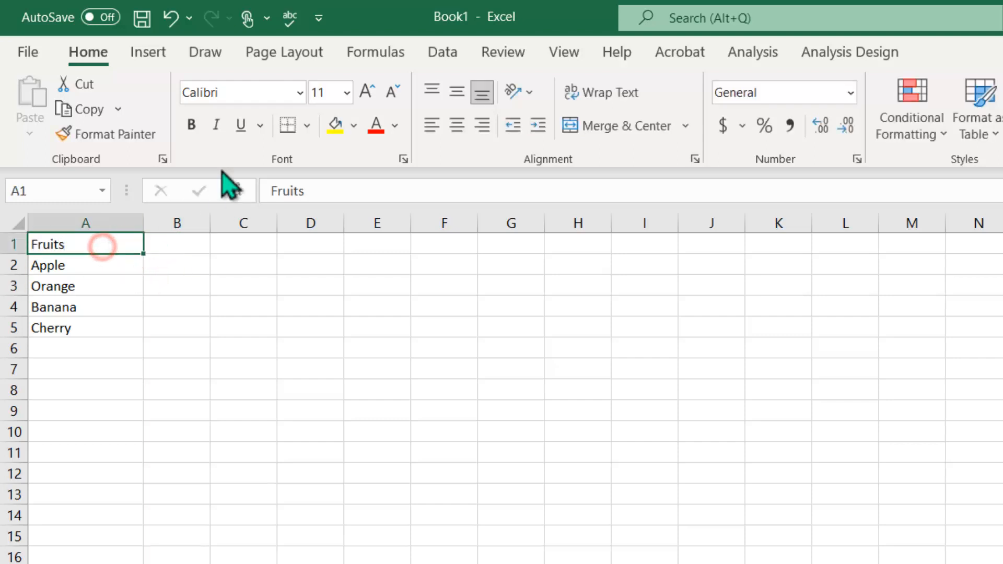
{"action": "left_click", "coordinate": [191, 125]}
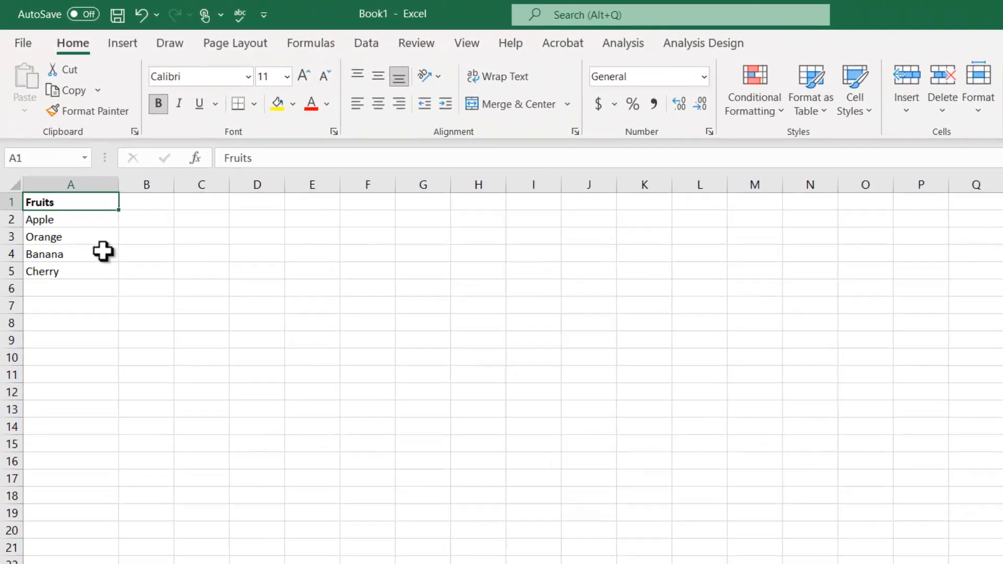
Convert the fruit list A1:A5 into a table with headers and sort it A to Z
{"action": "left_click", "coordinate": [94, 232]}
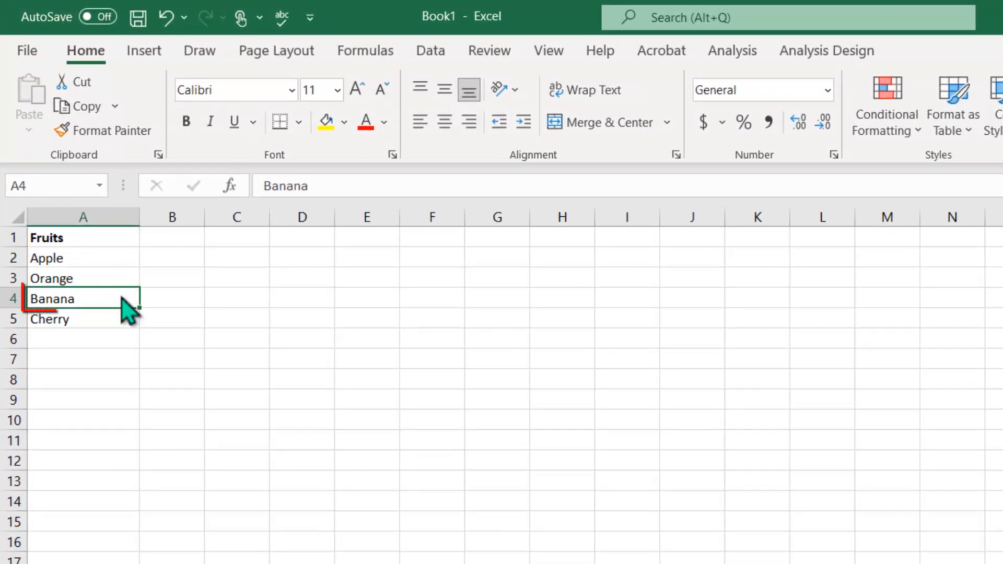
{"action": "key", "text": "ctrl+t"}
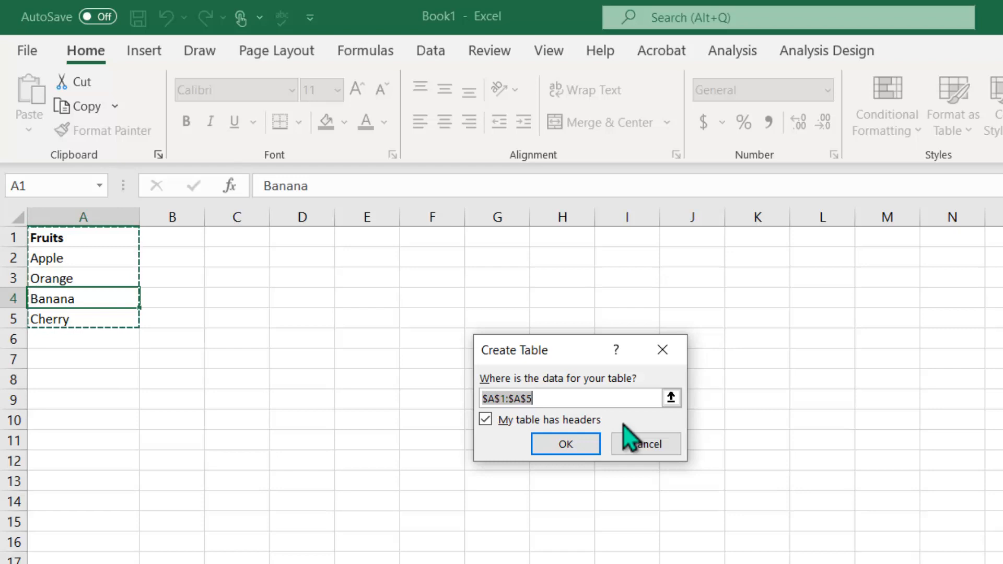
{"action": "left_click", "coordinate": [585, 445]}
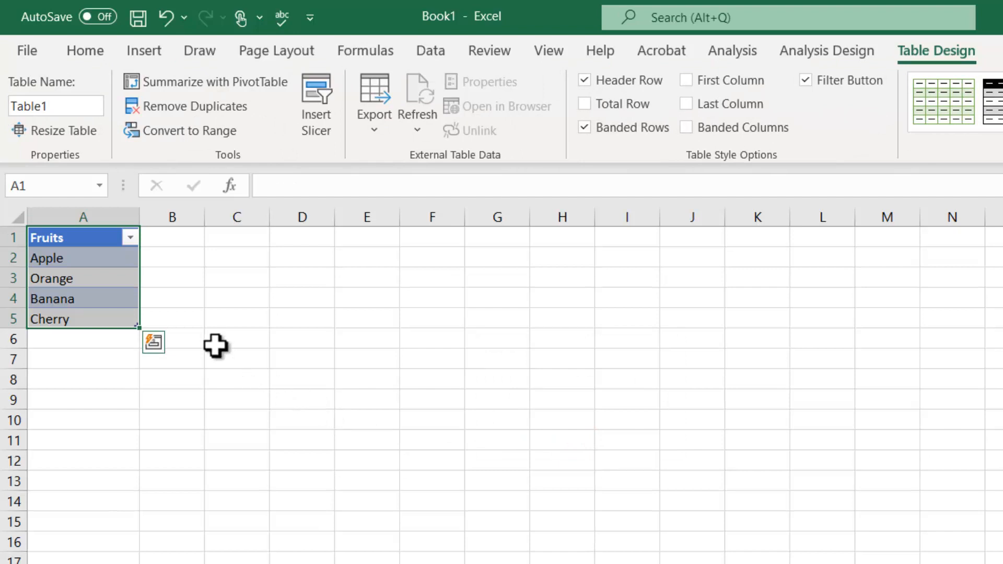
{"action": "left_click", "coordinate": [130, 239]}
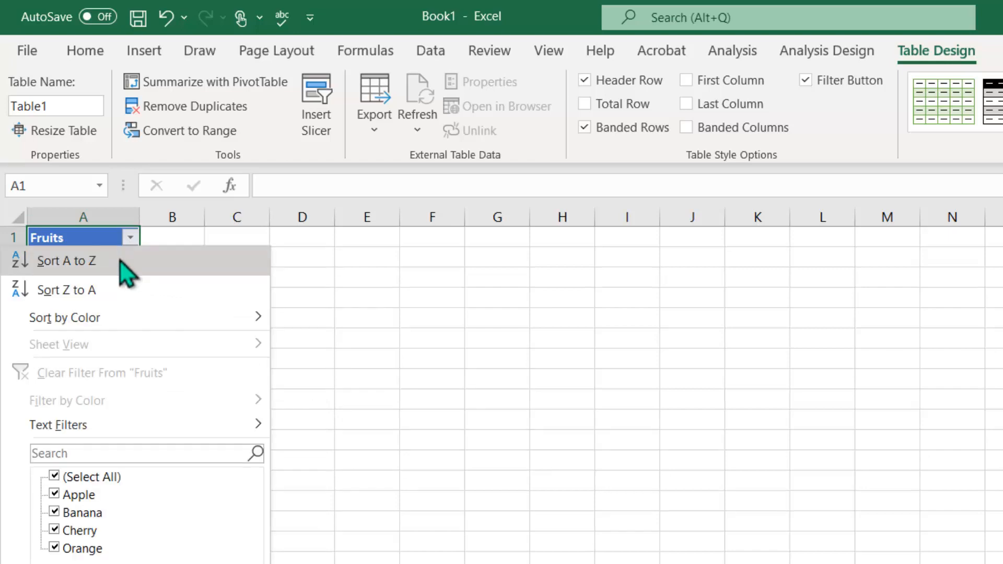
{"action": "left_click", "coordinate": [120, 262]}
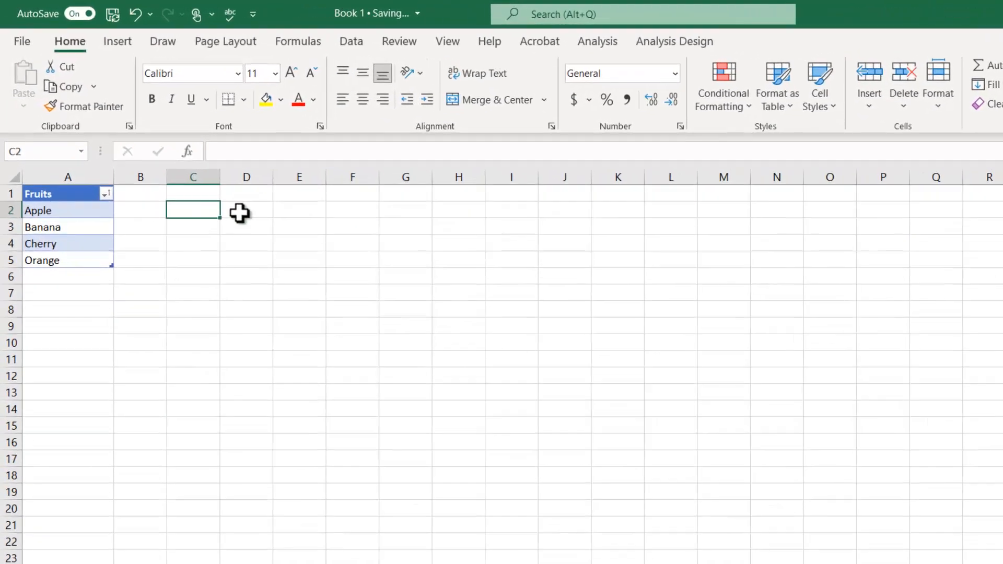
Enter the number 1 in C2 and the question "What is your favorite fruit?" in D2
{"action": "type", "text": "1"}
{"action": "left_click", "coordinate": [304, 249]}
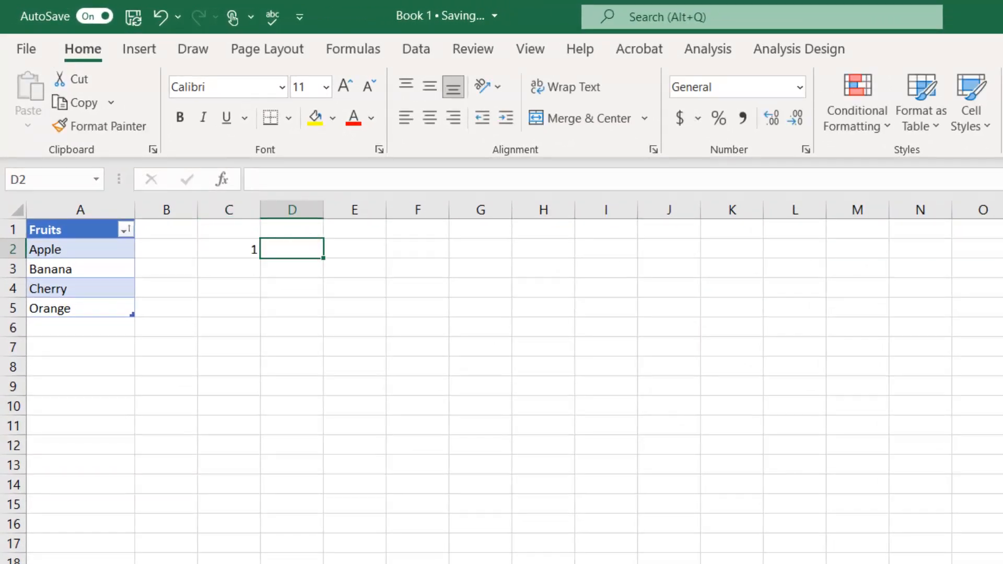
{"action": "type", "text": "What is y"}
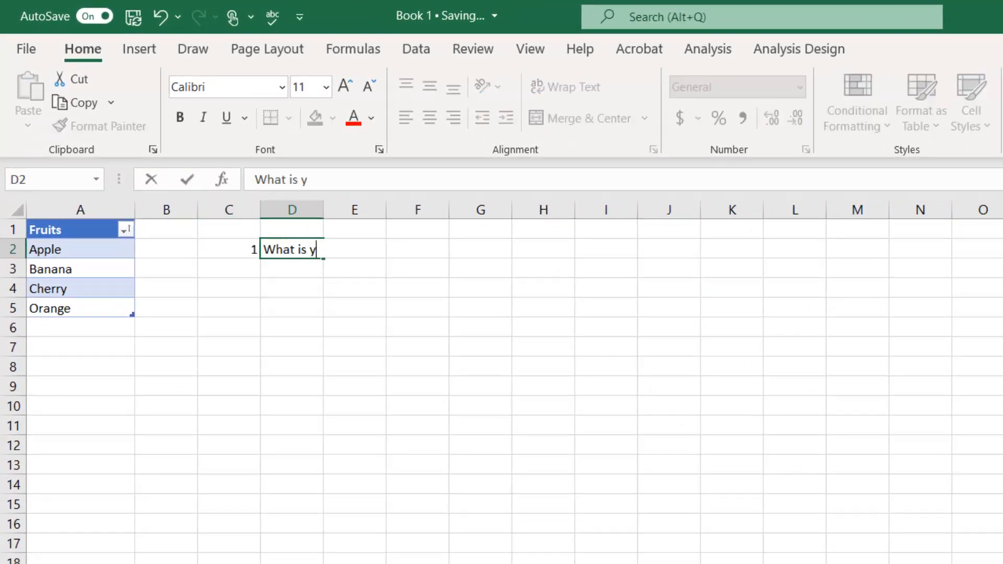
{"action": "type", "text": "our favorit"}
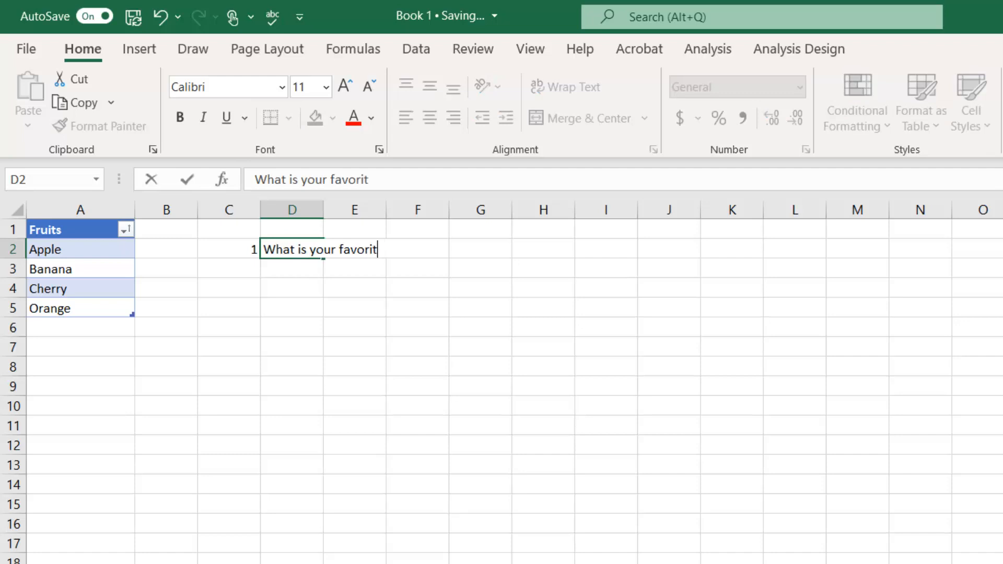
{"action": "type", "text": "e fruit"}
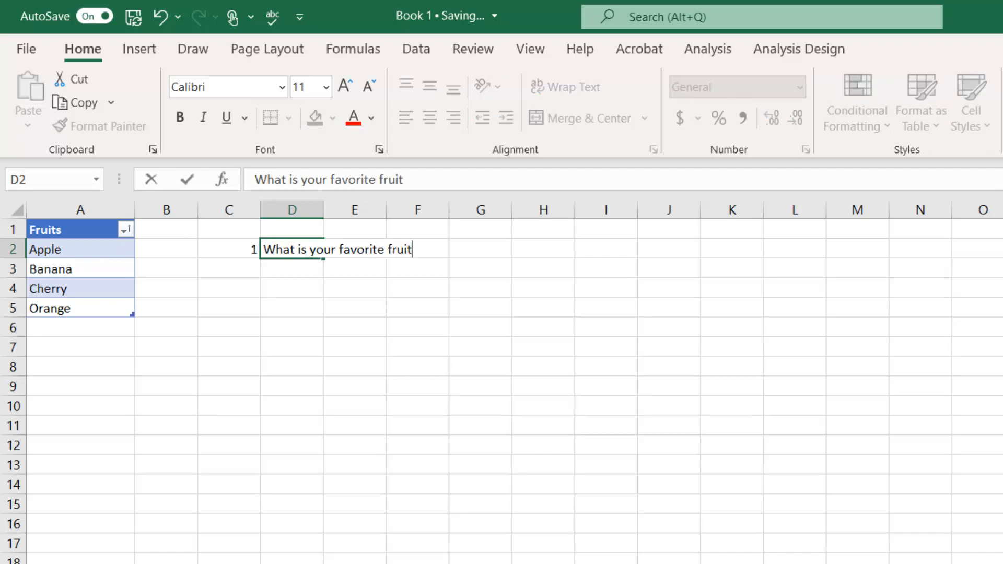
{"action": "type", "text": "?"}
Enter the number 2 in C3 and the question "What is your least favorite fruit?" in D3
{"action": "left_click", "coordinate": [246, 273]}
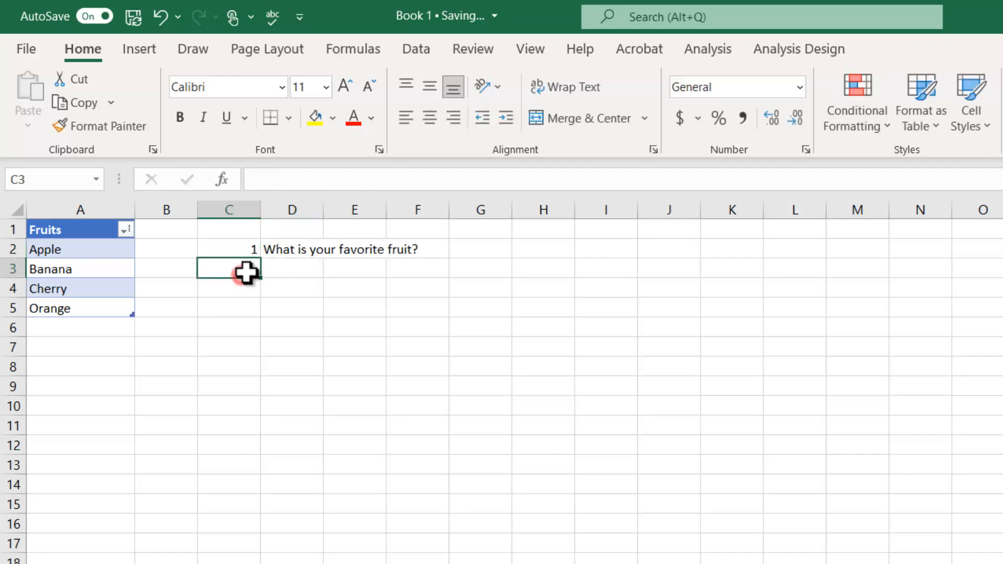
{"action": "type", "text": "2"}
{"action": "left_click", "coordinate": [290, 270]}
{"action": "type", "text": "What "}
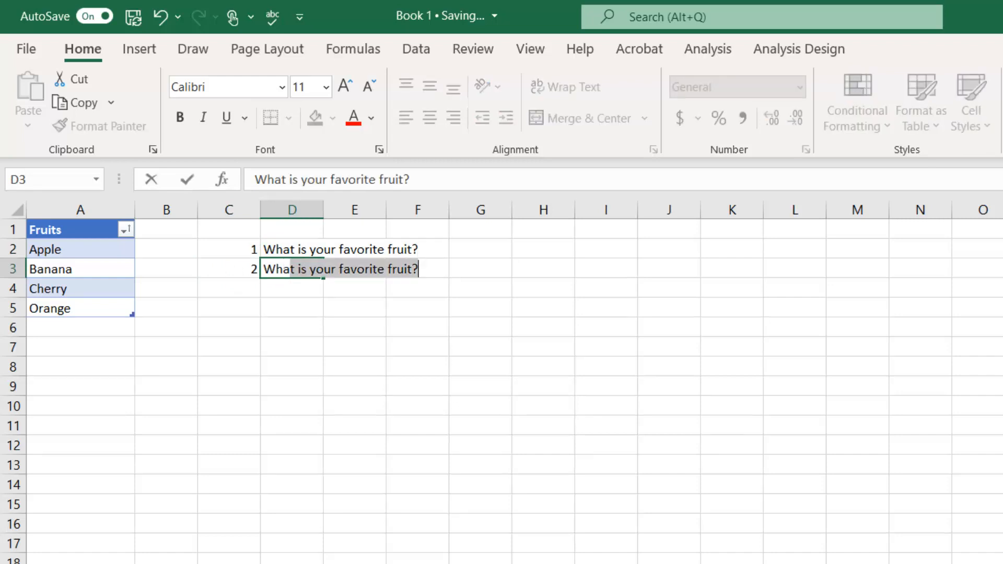
{"action": "type", "text": "is your "}
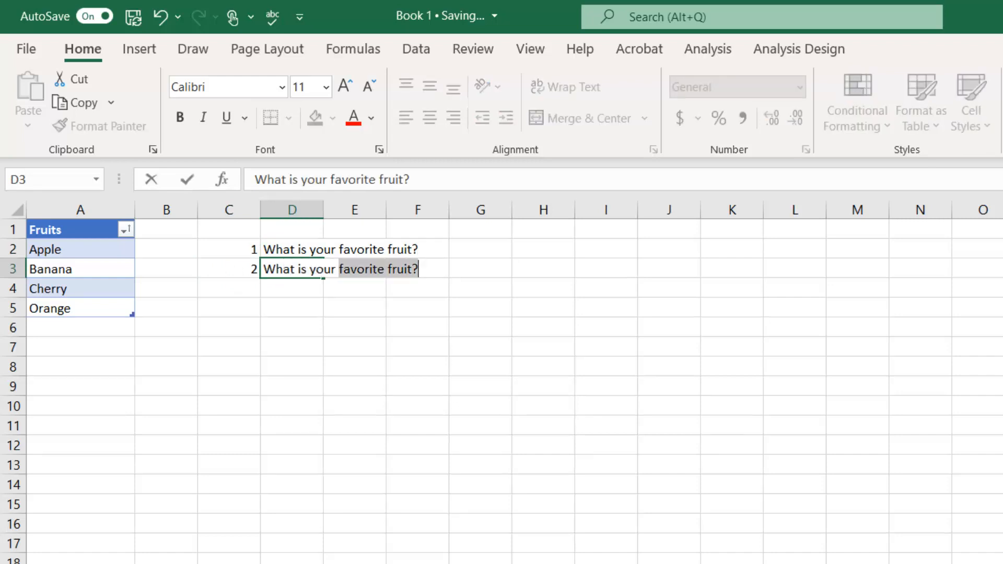
{"action": "type", "text": "least favo"}
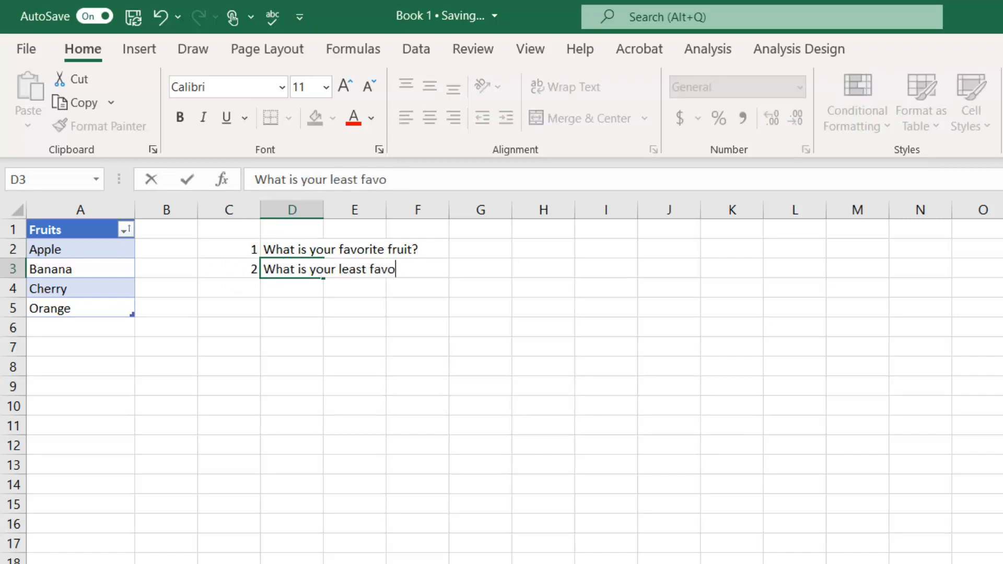
{"action": "type", "text": "rite fruit?"}
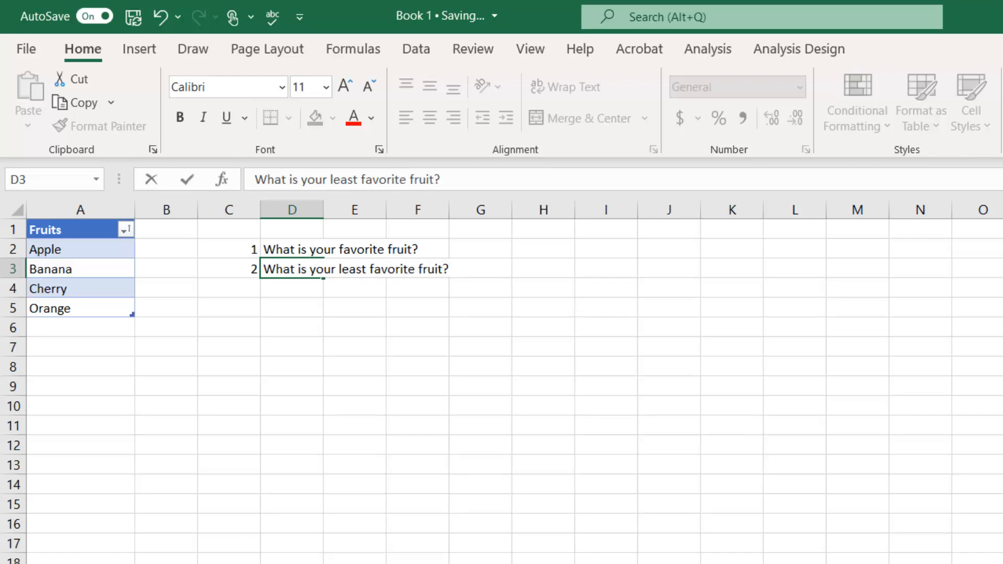
Enter 3 in C4 and "Which fruit belongs to the citrus family?" in D4, and auto-fit column D to its text
{"action": "left_click", "coordinate": [253, 292]}
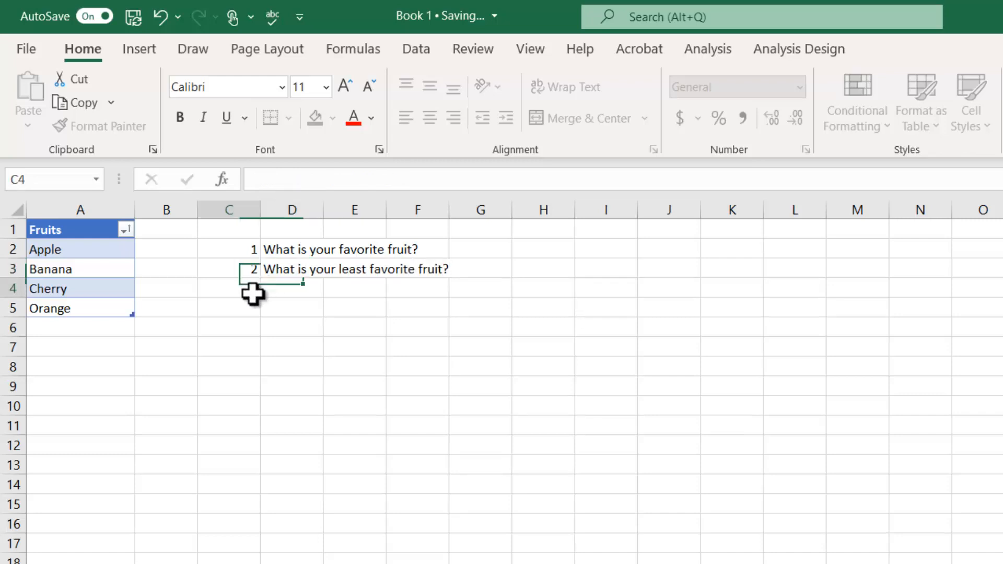
{"action": "type", "text": "3"}
{"action": "left_click", "coordinate": [285, 294]}
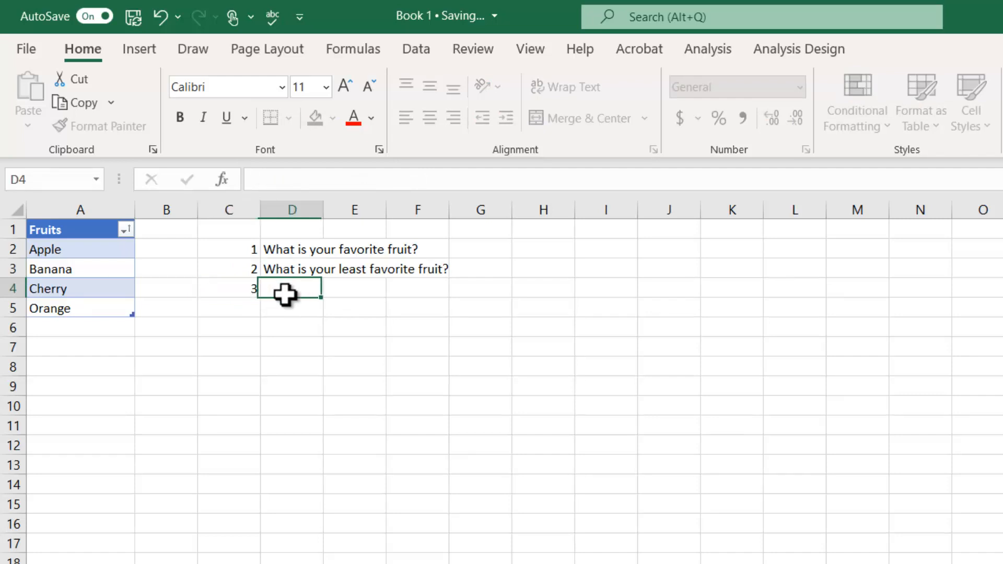
{"action": "type", "text": "Which f"}
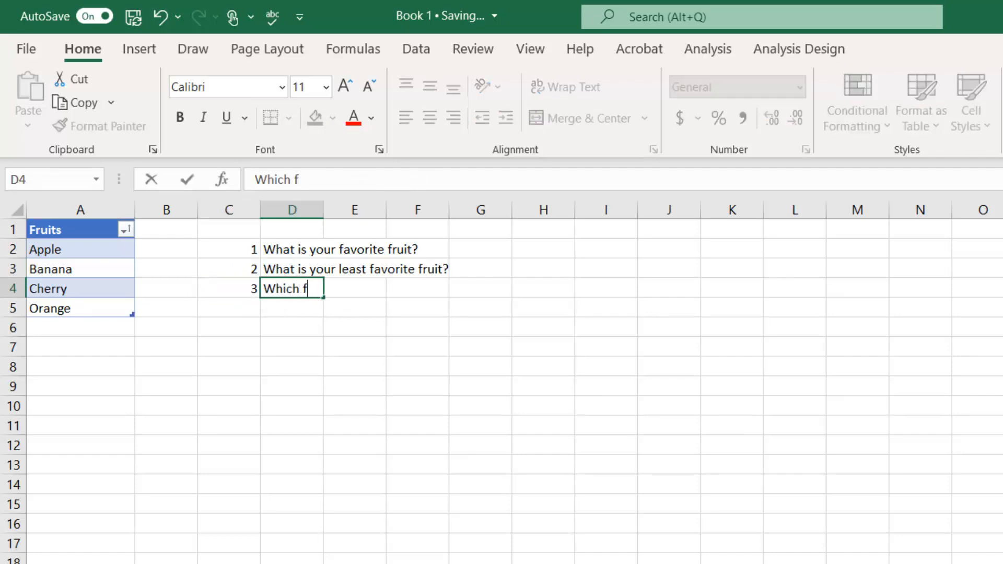
{"action": "type", "text": "ruit belongs to the "}
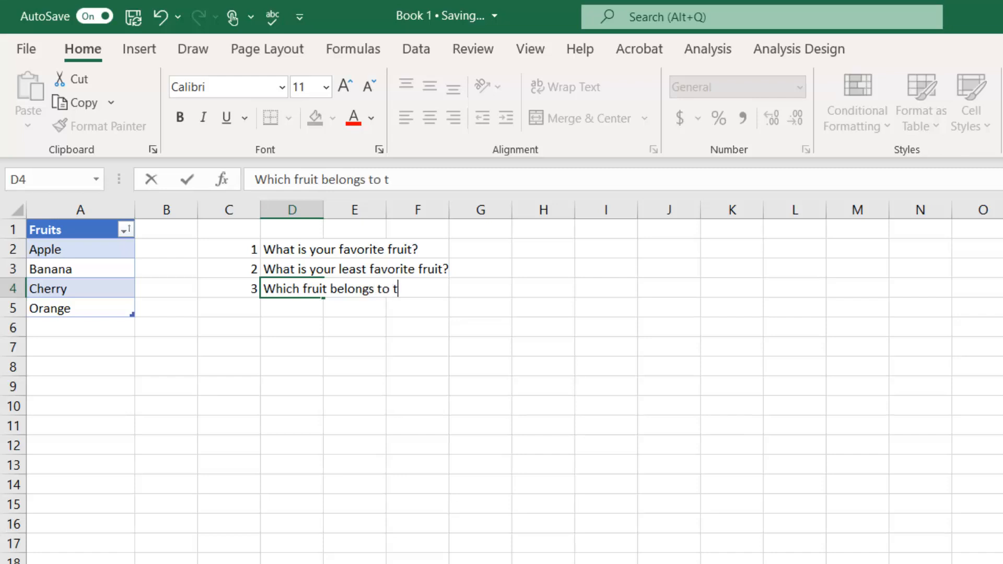
{"action": "type", "text": "citrus family?"}
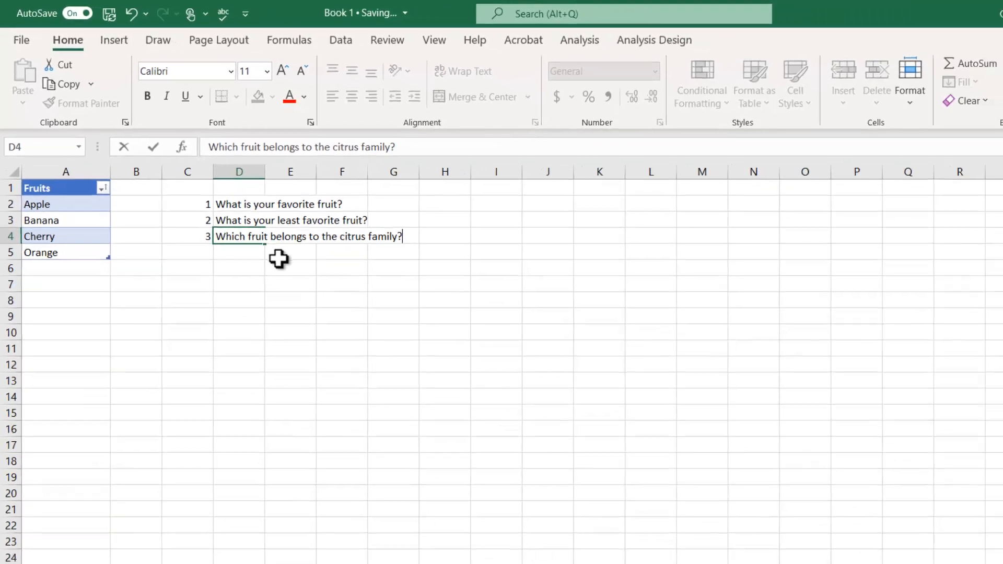
{"action": "left_click", "coordinate": [355, 309]}
{"action": "double_click", "coordinate": [215, 140]}
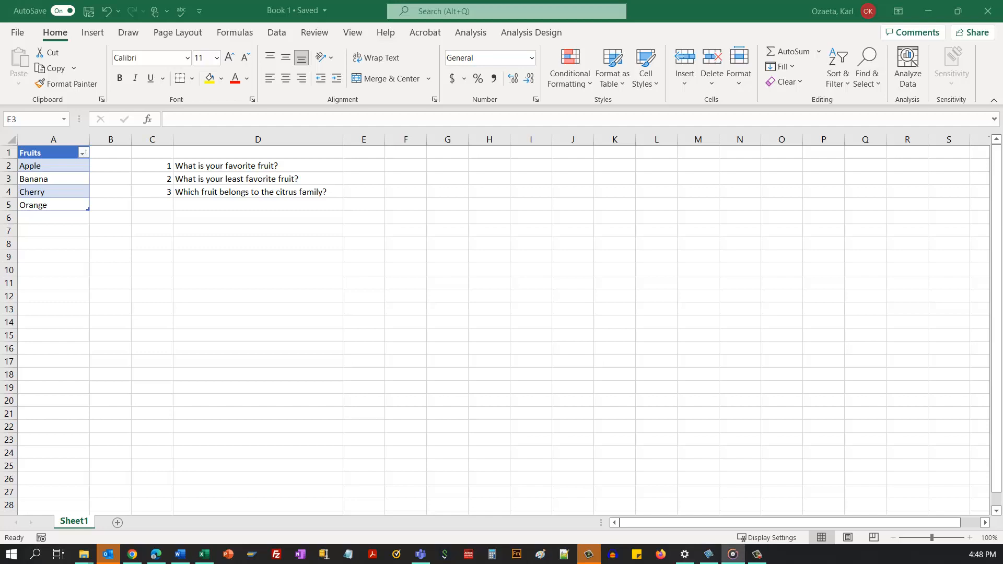
Open the data validation settings for cell E2 and look over the input message and error alert options
{"action": "left_click", "coordinate": [376, 181]}
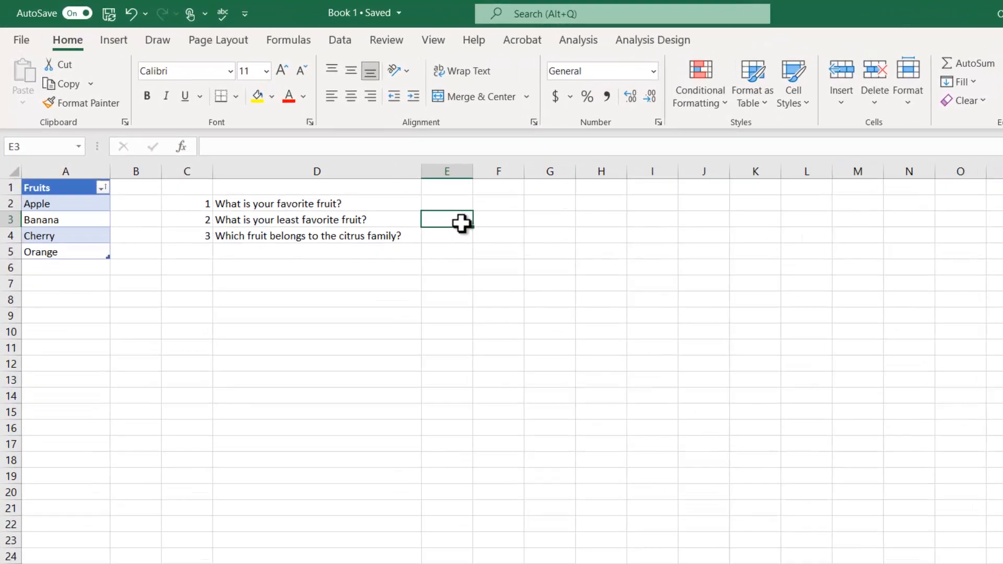
{"action": "left_click", "coordinate": [462, 202]}
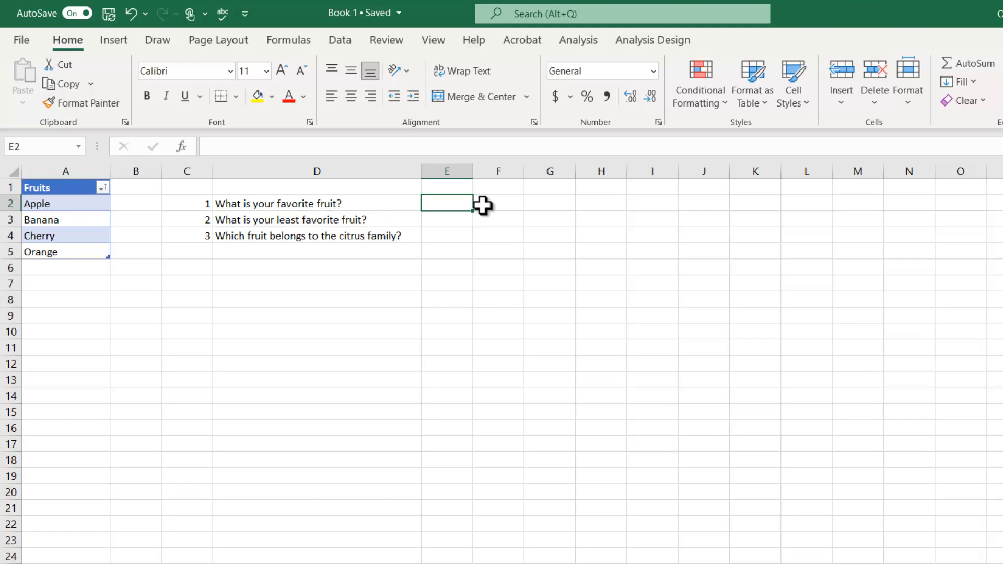
{"action": "left_click", "coordinate": [354, 46]}
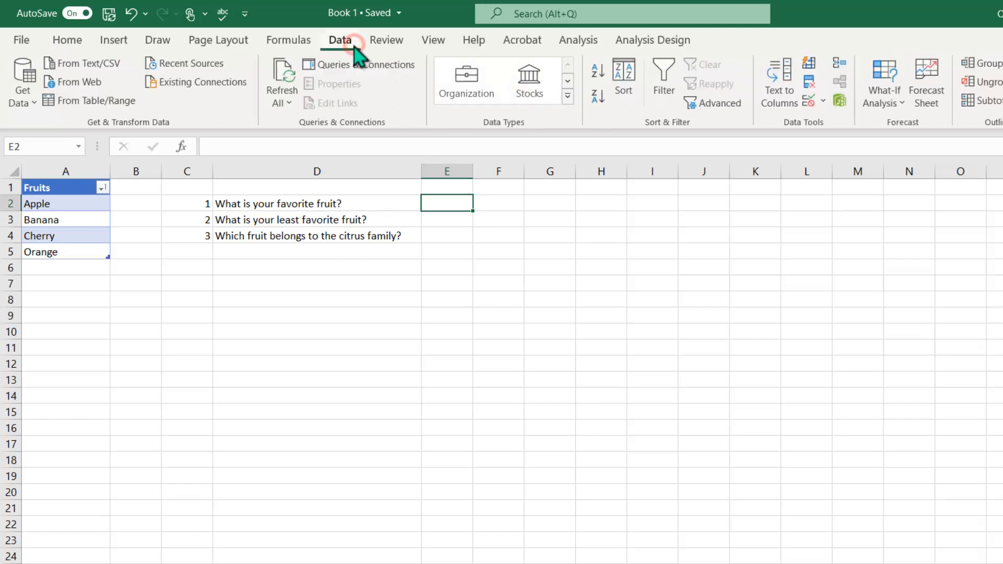
{"action": "left_click", "coordinate": [825, 105]}
{"action": "left_click", "coordinate": [829, 123]}
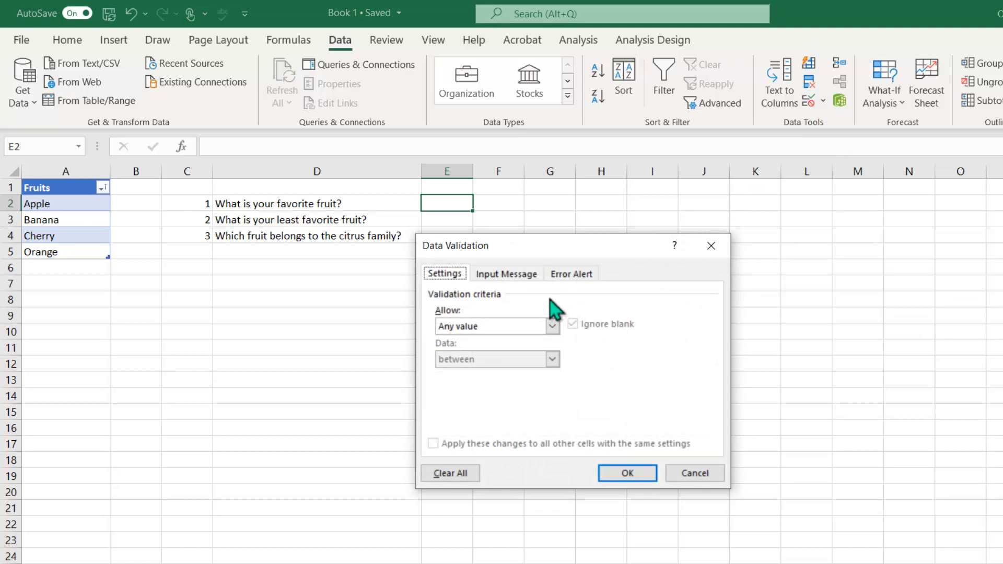
{"action": "left_click", "coordinate": [529, 280]}
{"action": "left_click", "coordinate": [586, 278]}
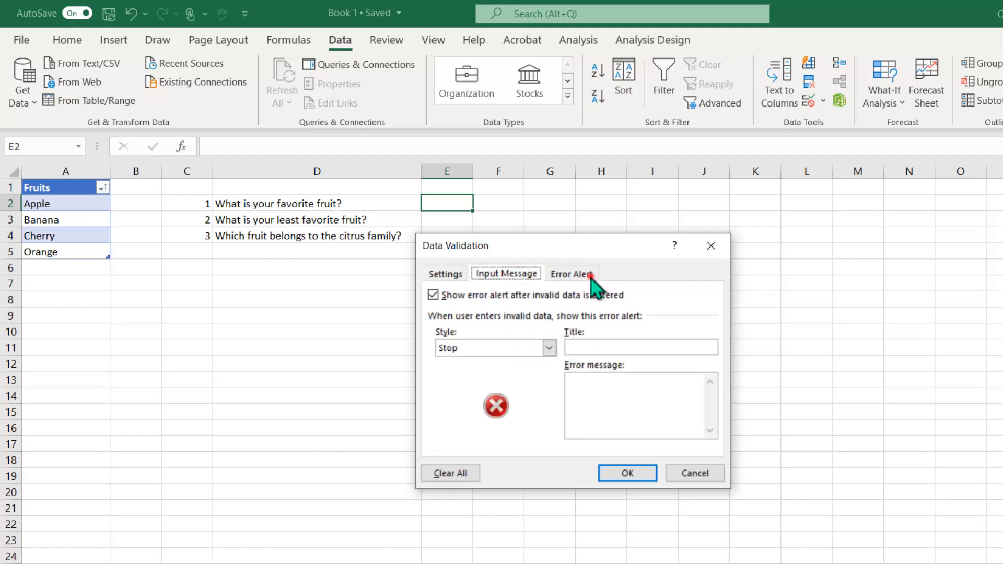
{"action": "left_click", "coordinate": [458, 280]}
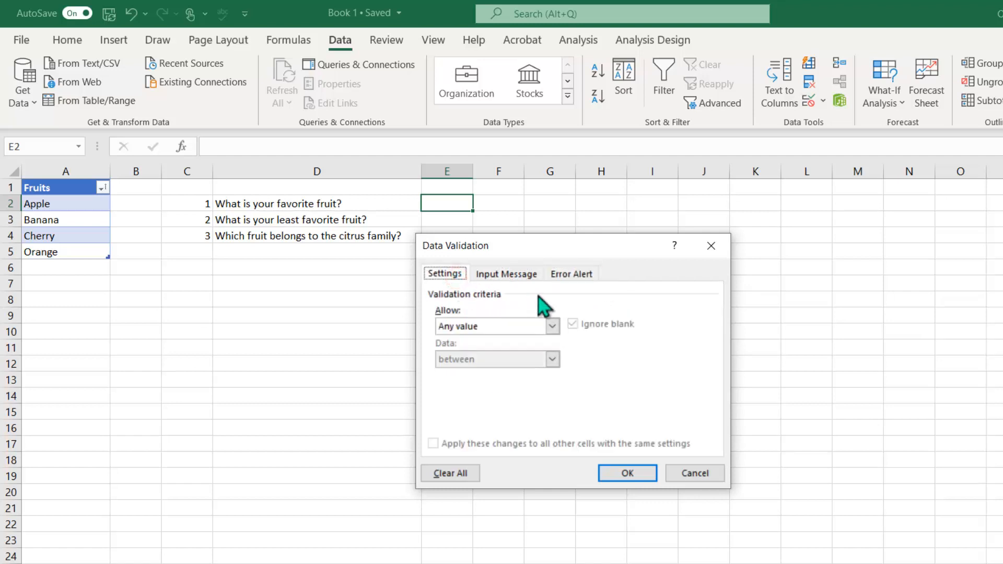
Restrict cell E2 to a validation list with the fruit names in =$A$2:$A$5 as its source
{"action": "left_click", "coordinate": [548, 327]}
{"action": "left_click", "coordinate": [541, 372]}
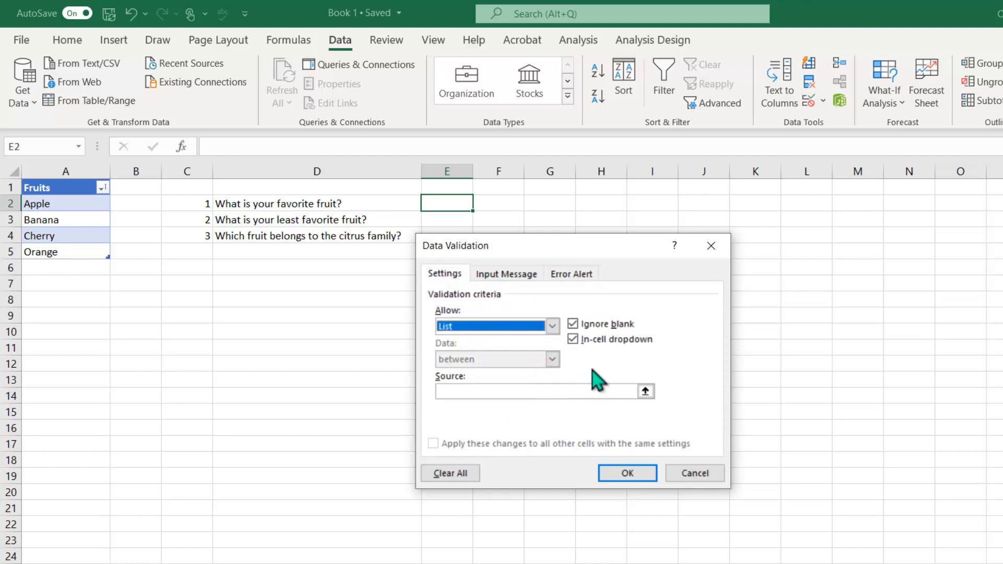
{"action": "left_click", "coordinate": [646, 392]}
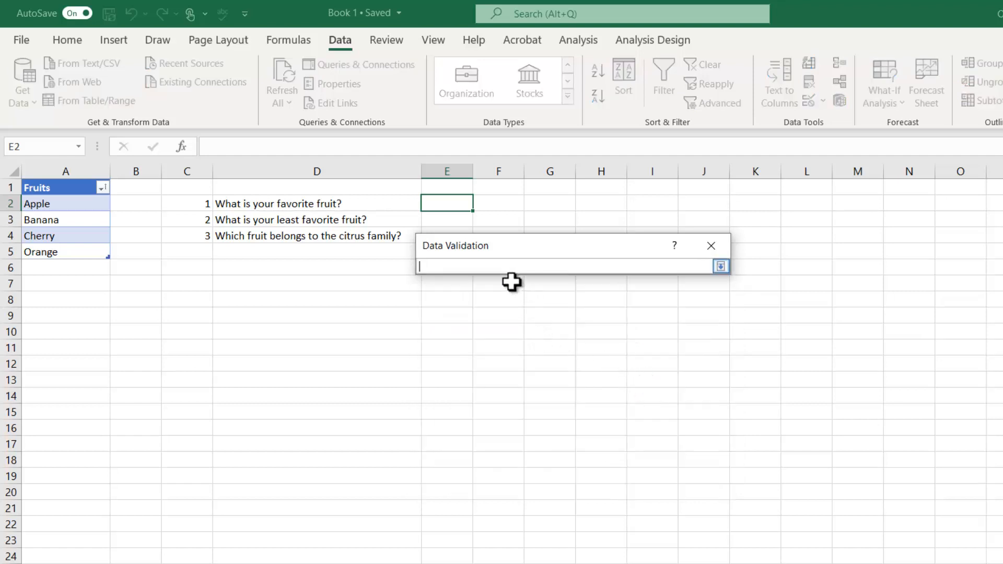
{"action": "left_click_drag", "start_coordinate": [57, 203], "coordinate": [70, 253]}
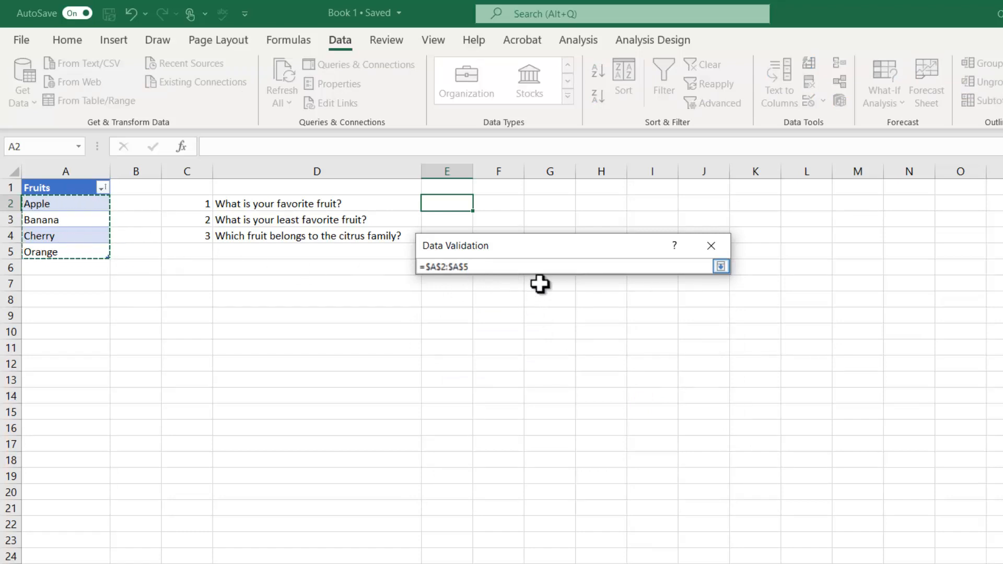
{"action": "left_click", "coordinate": [721, 269]}
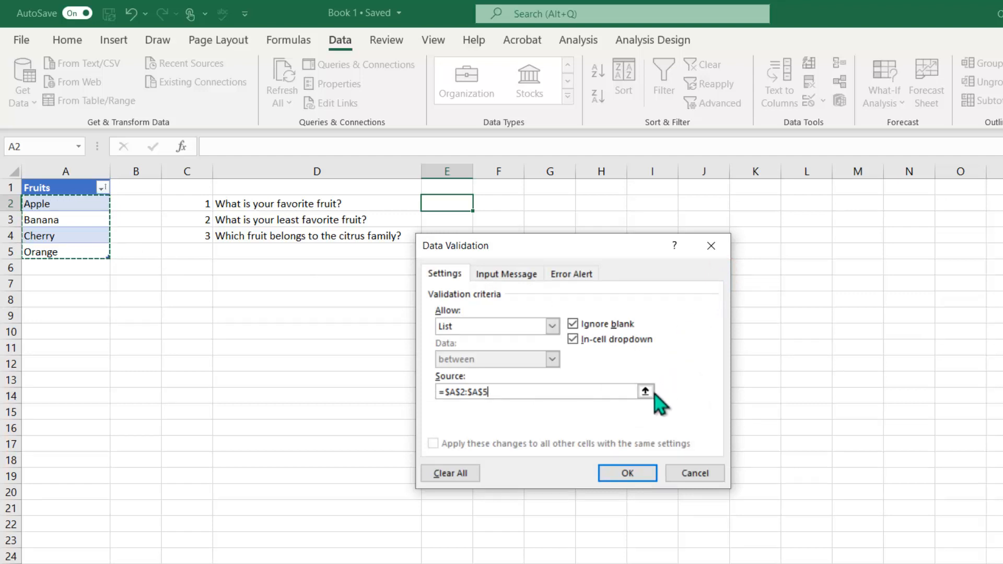
{"action": "left_click", "coordinate": [627, 473]}
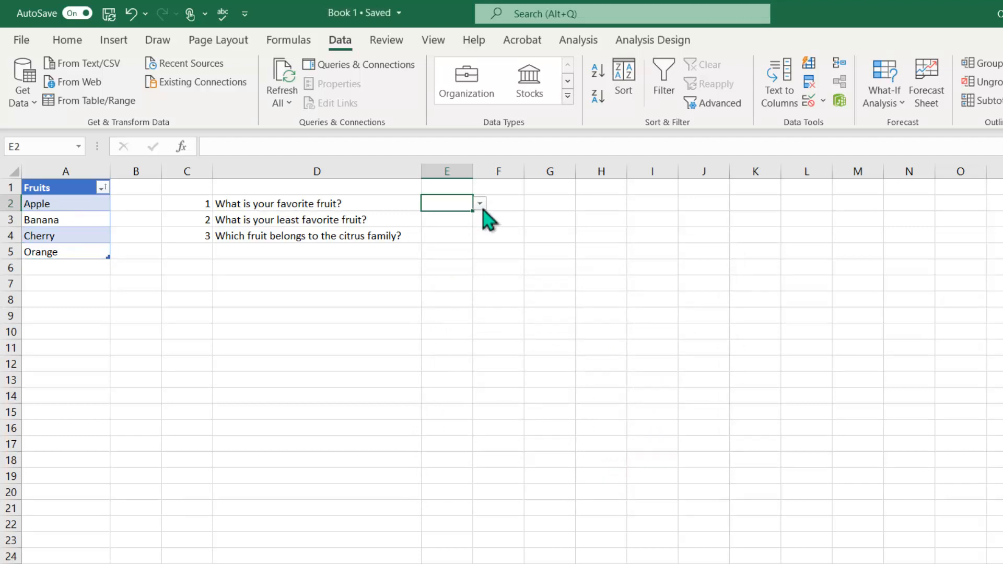
Check the fruit drop-down list in E2 and fill its validation down through E4
{"action": "left_click", "coordinate": [480, 205]}
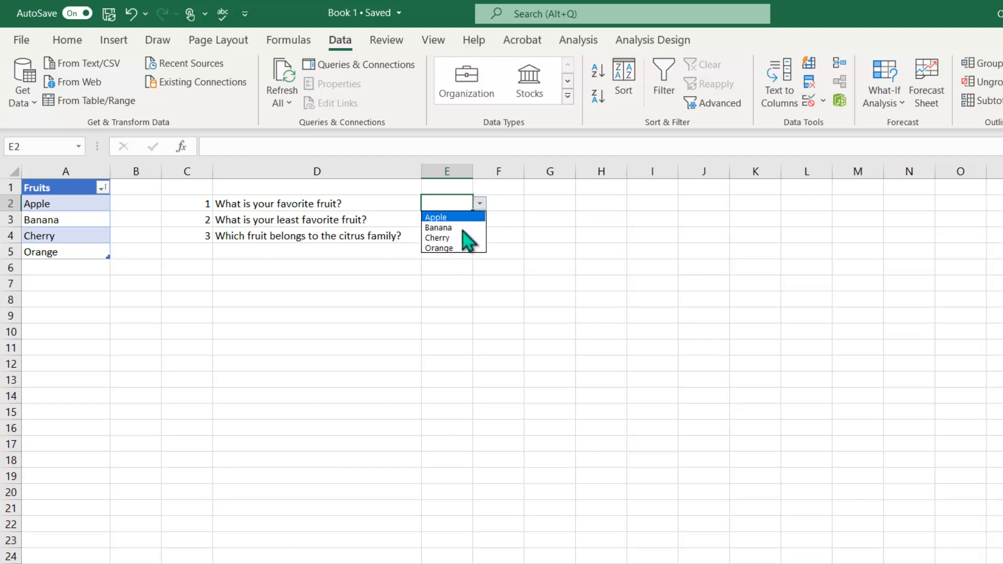
{"action": "left_click", "coordinate": [496, 221]}
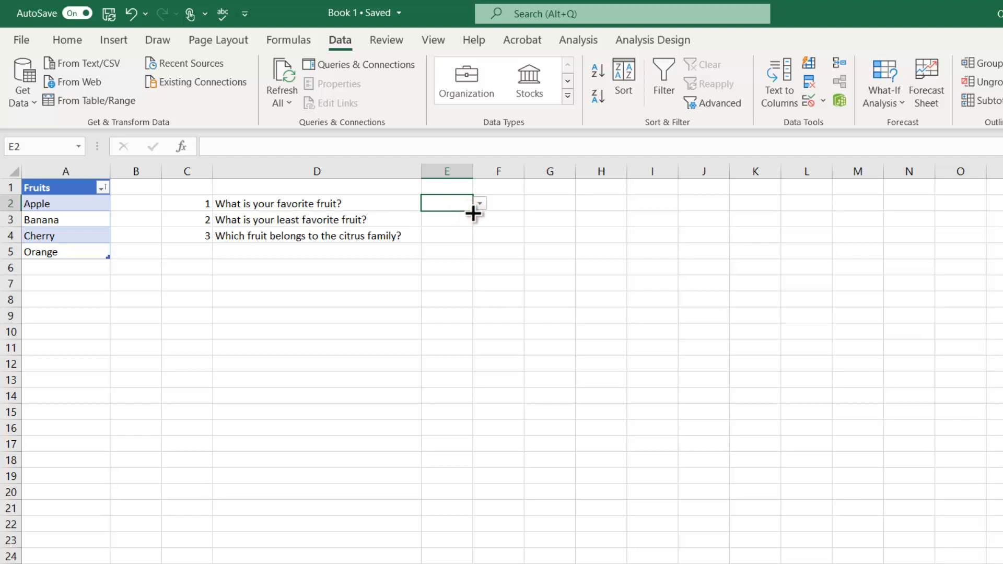
{"action": "left_click_drag", "start_coordinate": [473, 210], "coordinate": [475, 240]}
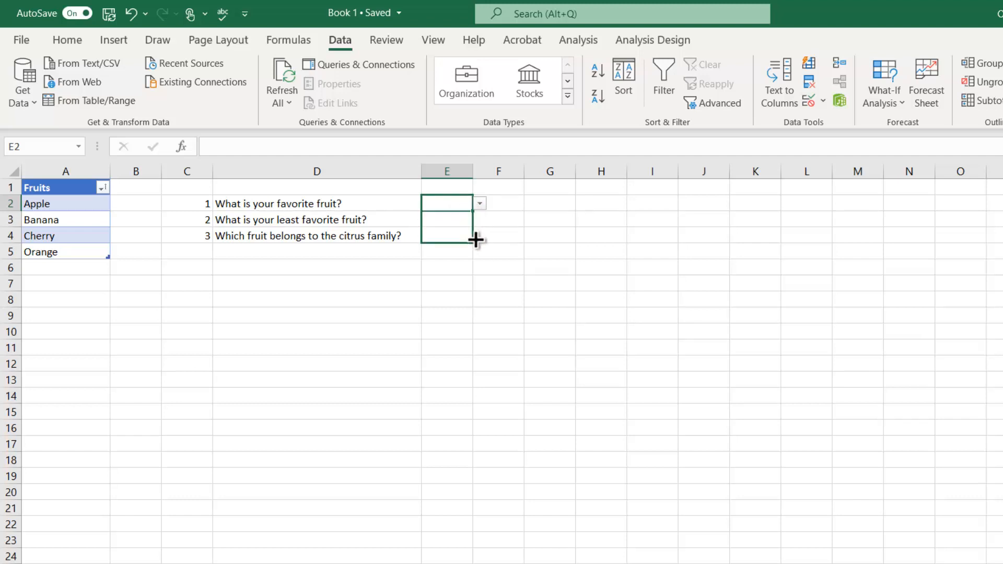
{"action": "left_click_drag", "start_coordinate": [475, 238], "coordinate": [474, 239]}
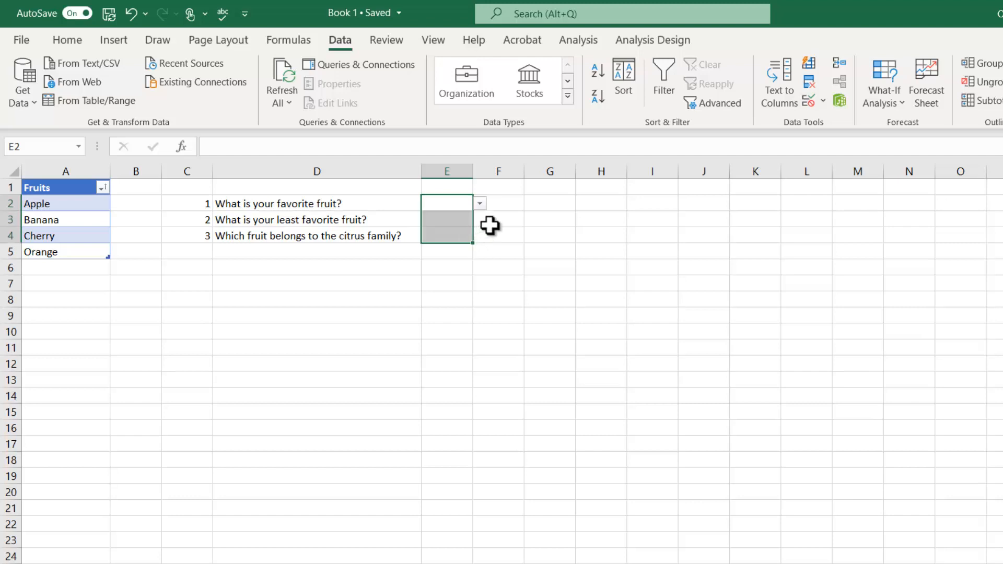
Check that the answer cells E3 and E4 offer the same fruit drop-down list
{"action": "left_click", "coordinate": [455, 221]}
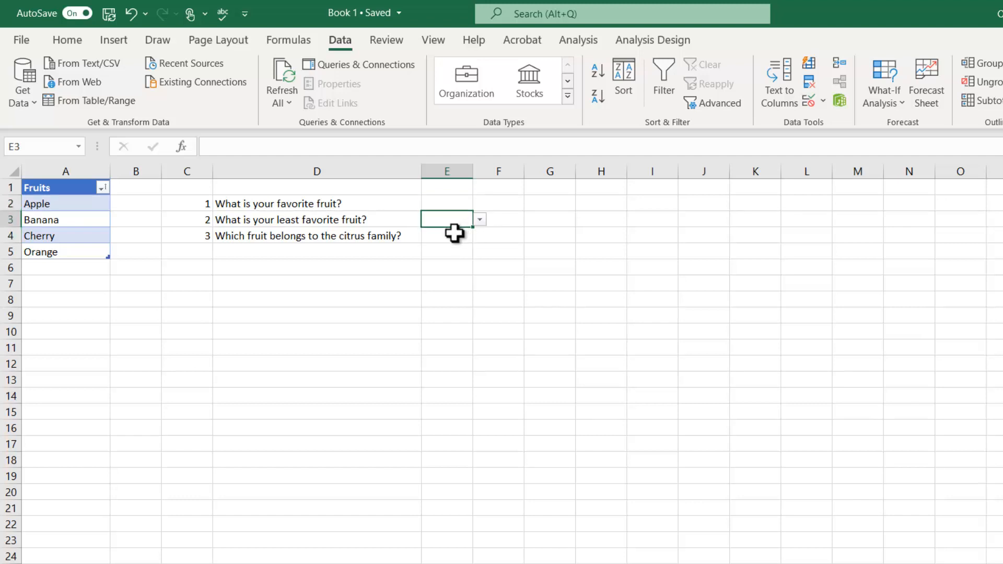
{"action": "left_click", "coordinate": [452, 238]}
{"action": "left_click", "coordinate": [455, 221]}
{"action": "left_click", "coordinate": [480, 221]}
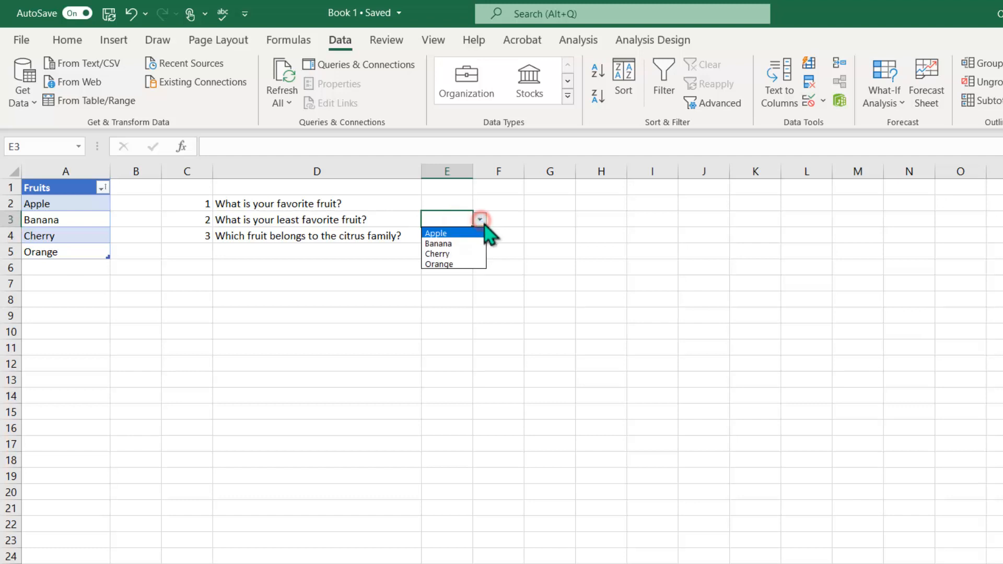
{"action": "left_click", "coordinate": [498, 229]}
{"action": "left_click", "coordinate": [456, 234]}
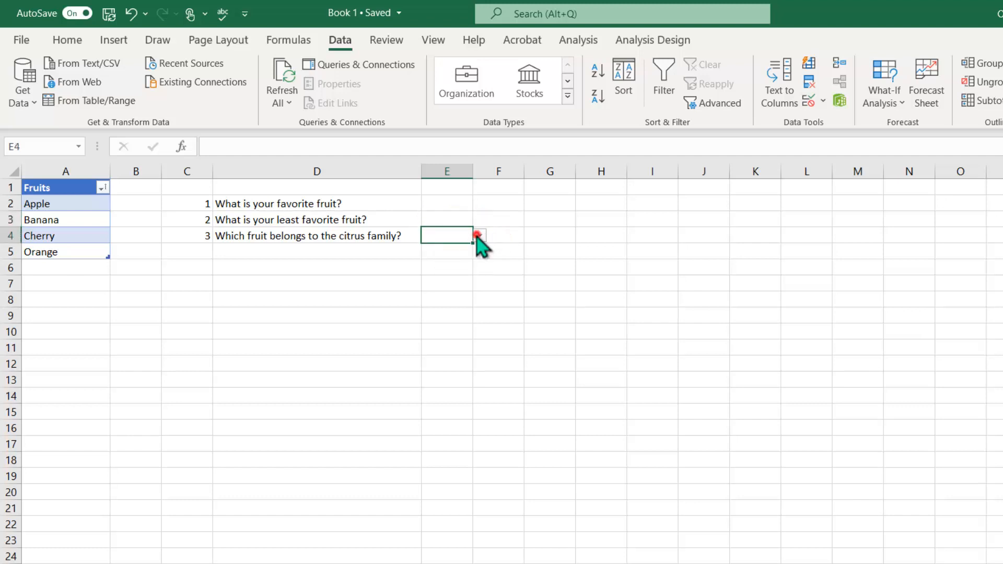
{"action": "left_click", "coordinate": [479, 235]}
{"action": "left_click", "coordinate": [499, 237]}
Answer the three questions from their drop-down lists with Cherry in E2, Apple in E3 and Orange in E4
{"action": "left_click", "coordinate": [453, 206]}
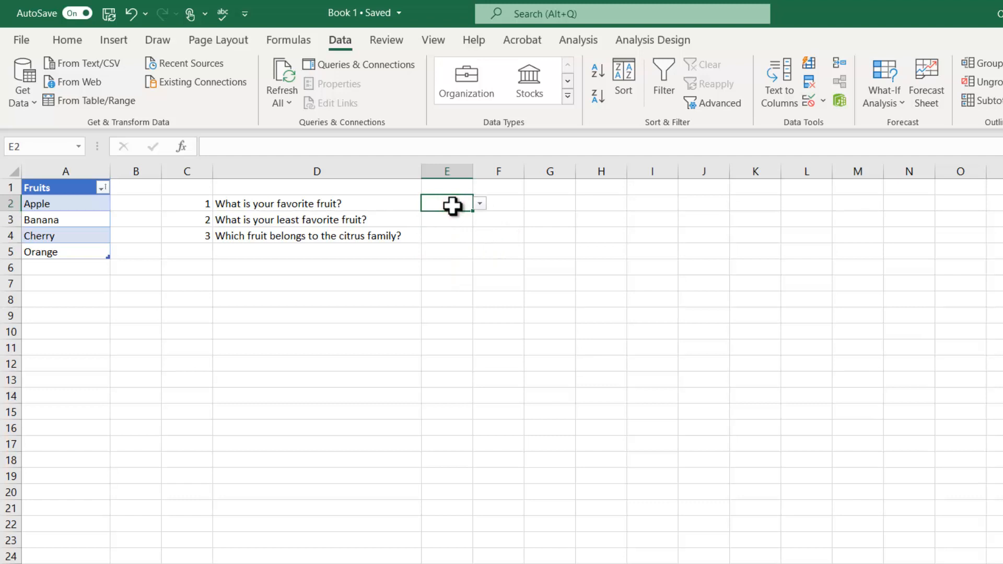
{"action": "left_click", "coordinate": [480, 204]}
{"action": "left_click", "coordinate": [460, 236]}
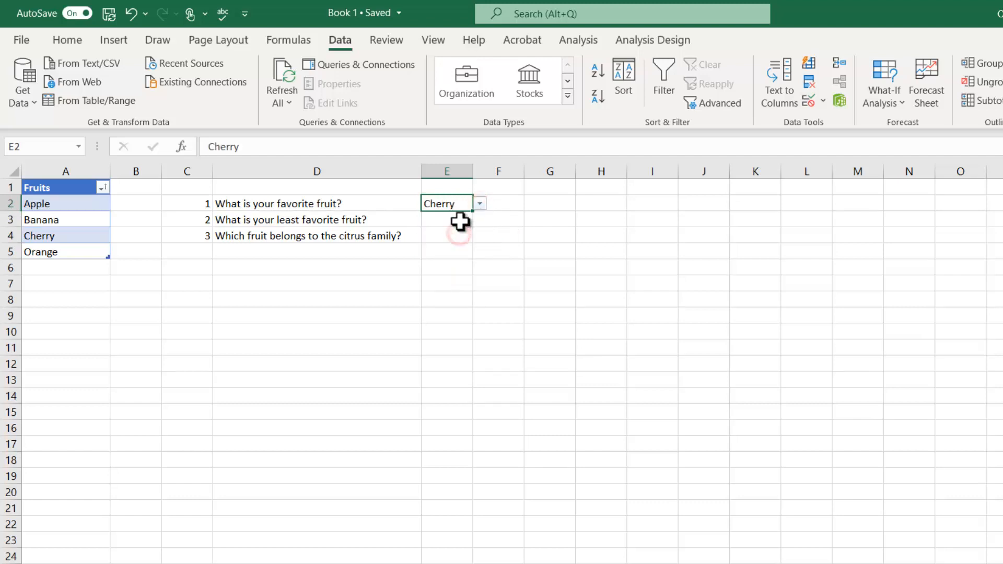
{"action": "left_click", "coordinate": [459, 219]}
{"action": "left_click", "coordinate": [481, 220]}
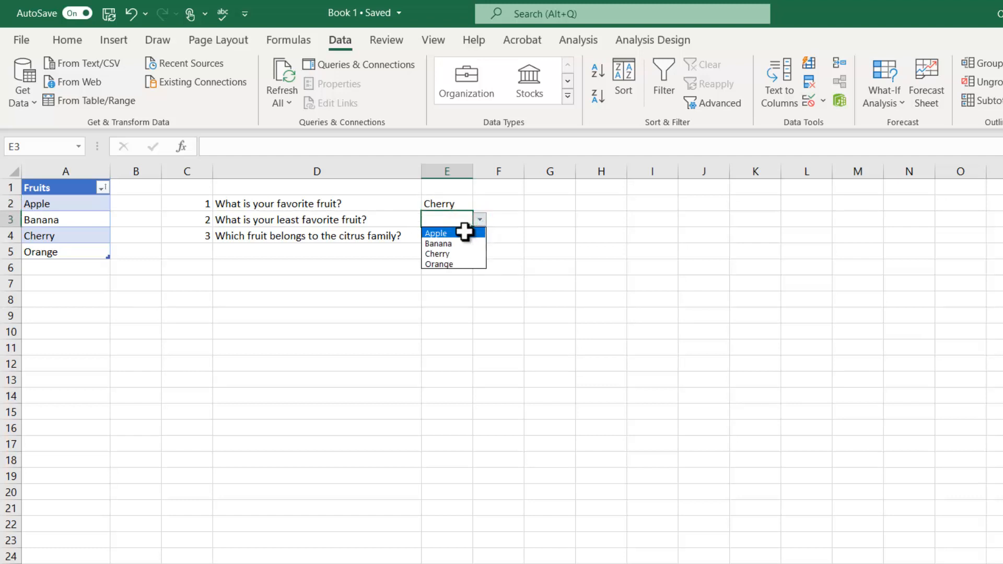
{"action": "left_click", "coordinate": [465, 232]}
{"action": "left_click", "coordinate": [462, 235]}
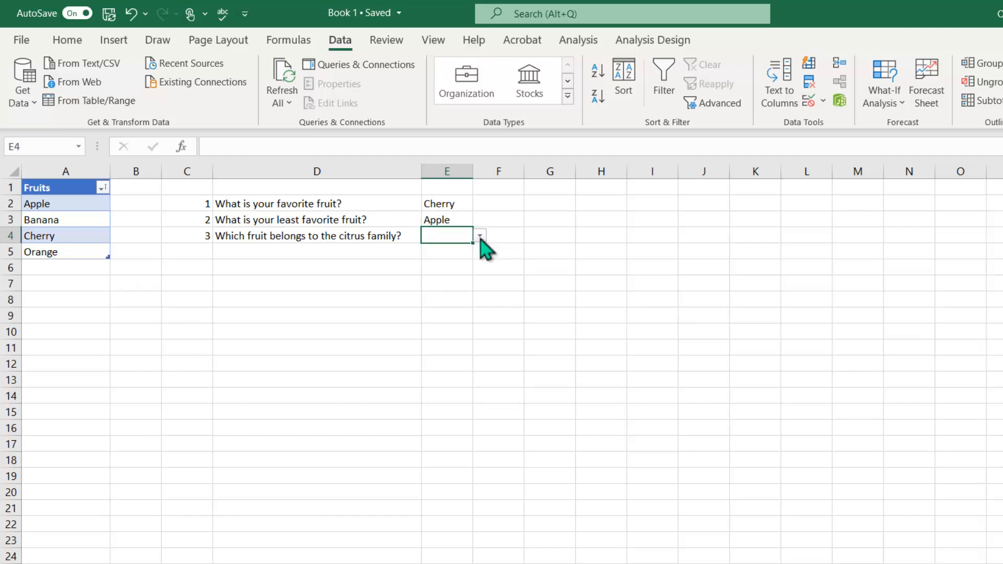
{"action": "left_click", "coordinate": [480, 237]}
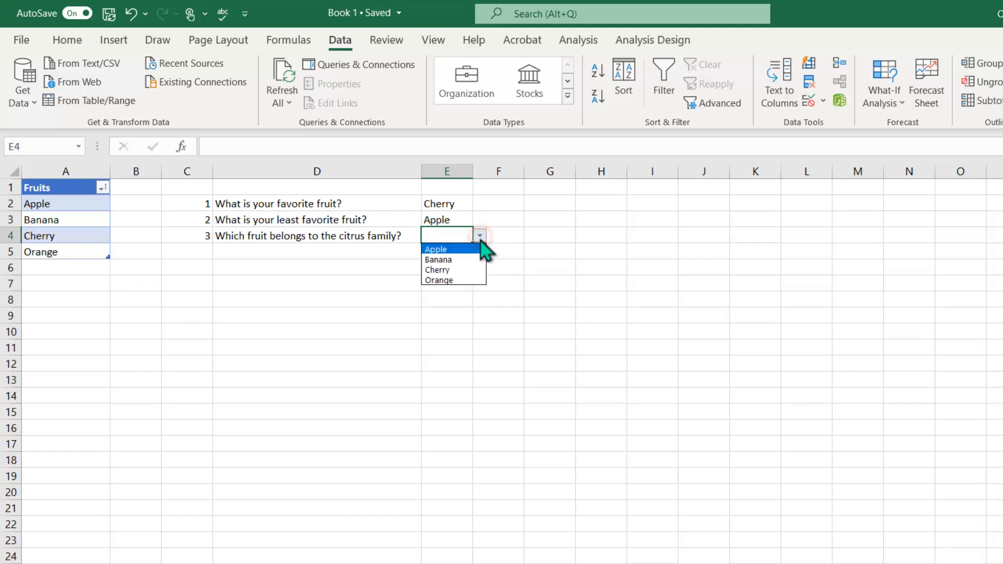
{"action": "left_click", "coordinate": [461, 280]}
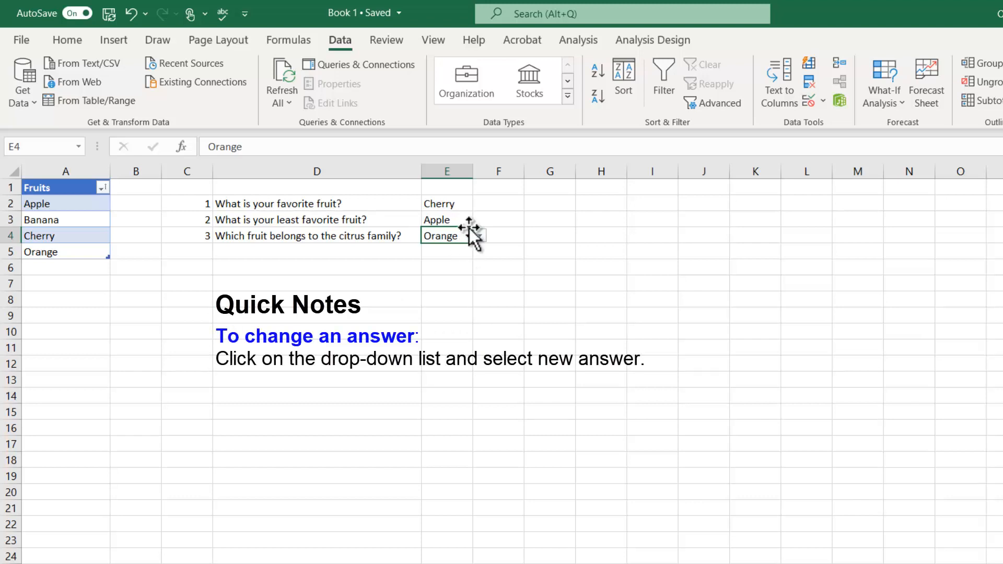
Change the least favorite fruit answer in E3 to Banana using its drop-down list
{"action": "left_click", "coordinate": [453, 216]}
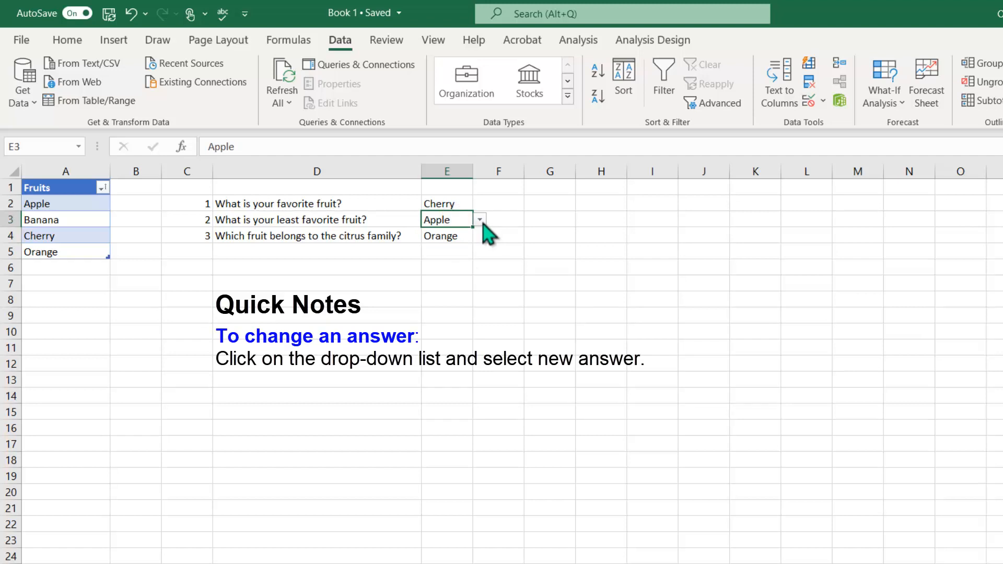
{"action": "left_click", "coordinate": [481, 221]}
{"action": "left_click", "coordinate": [472, 244]}
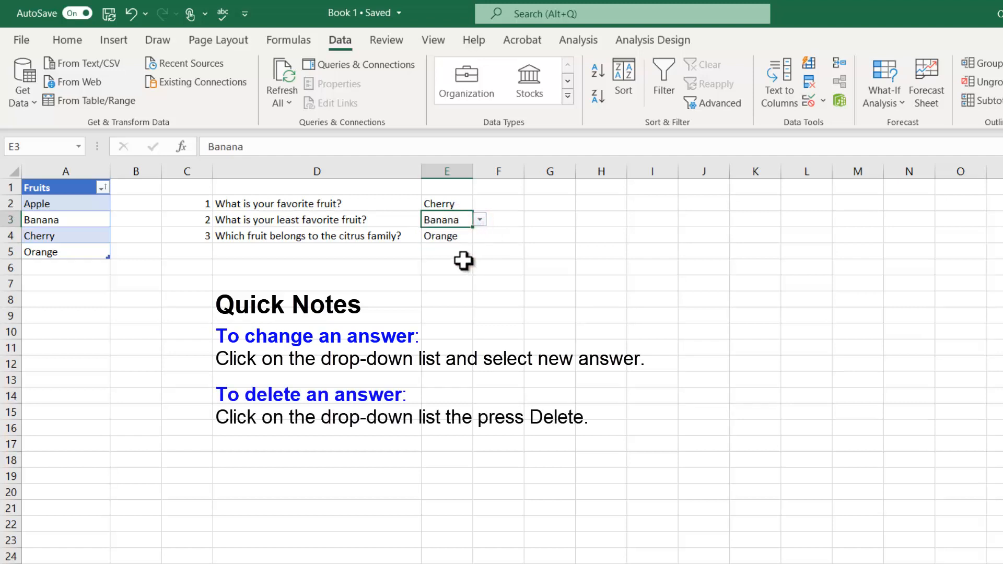
Delete the answer in E3 and choose Apple from its drop-down list
{"action": "mouse_move", "coordinate": [468, 227]}
{"action": "left_mouse_down"}
{"action": "mouse_move", "coordinate": [486, 241]}
{"action": "mouse_move", "coordinate": [450, 221]}
{"action": "left_mouse_up"}
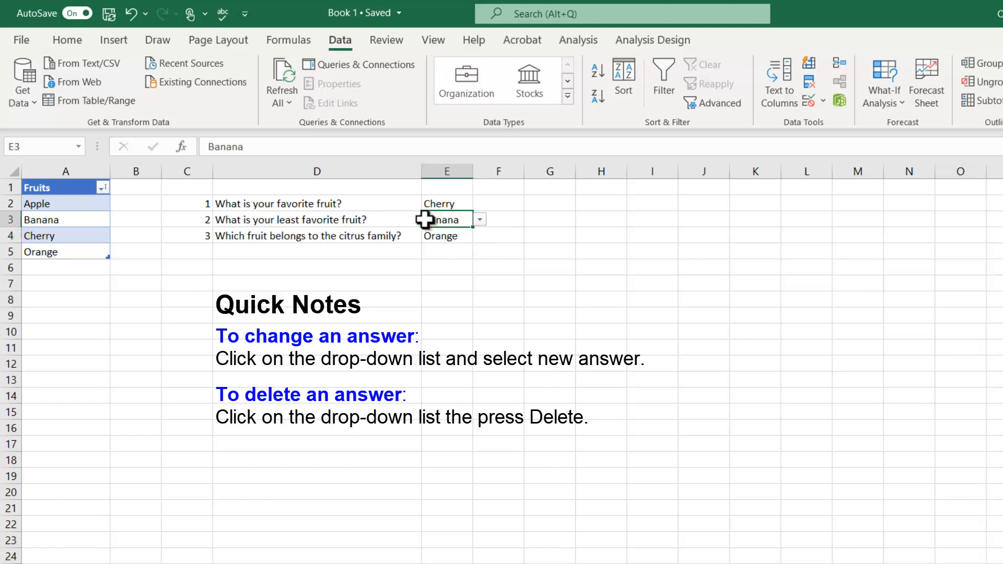
{"action": "key", "text": "Delete"}
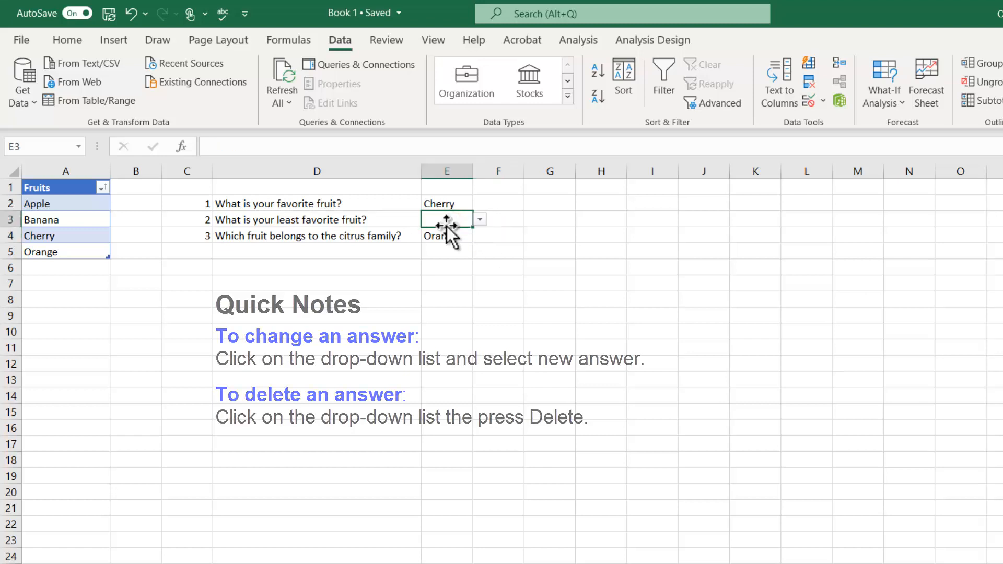
{"action": "left_click", "coordinate": [480, 220]}
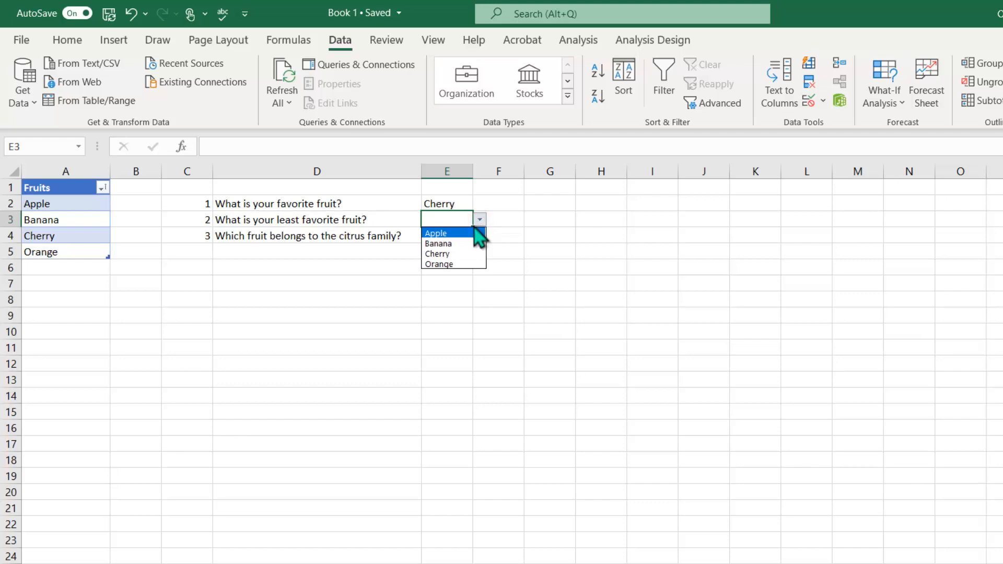
{"action": "left_click", "coordinate": [473, 232]}
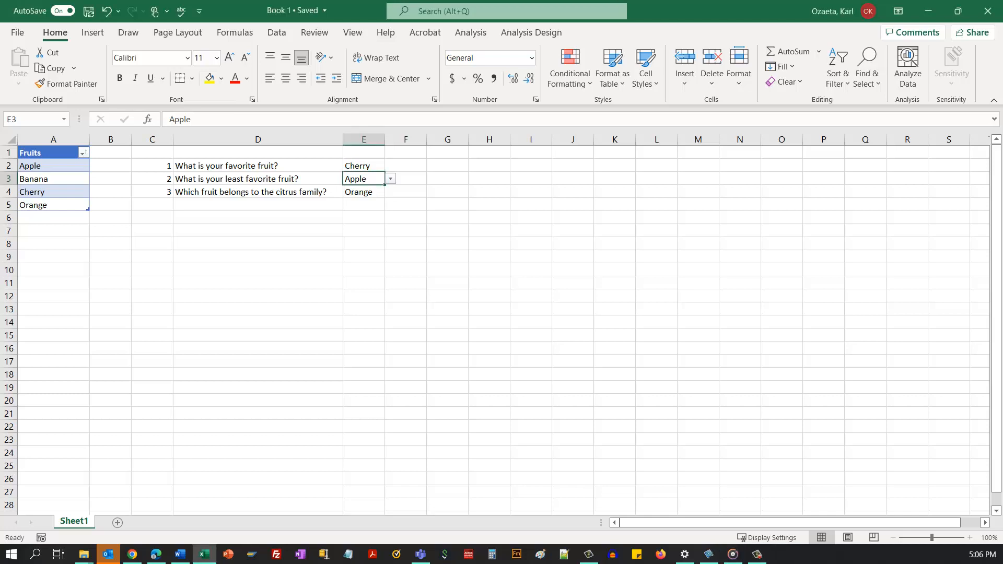
Add a data validation input message to E2 titled "Instruction:" with the text "Select a fruit that best answers the question."
{"action": "left_click", "coordinate": [364, 166]}
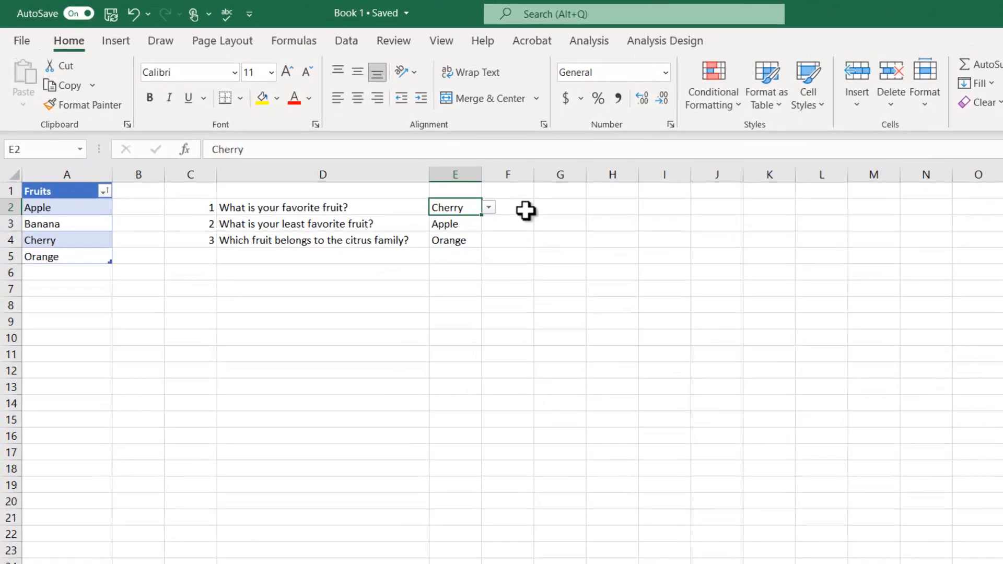
{"action": "left_click", "coordinate": [347, 42]}
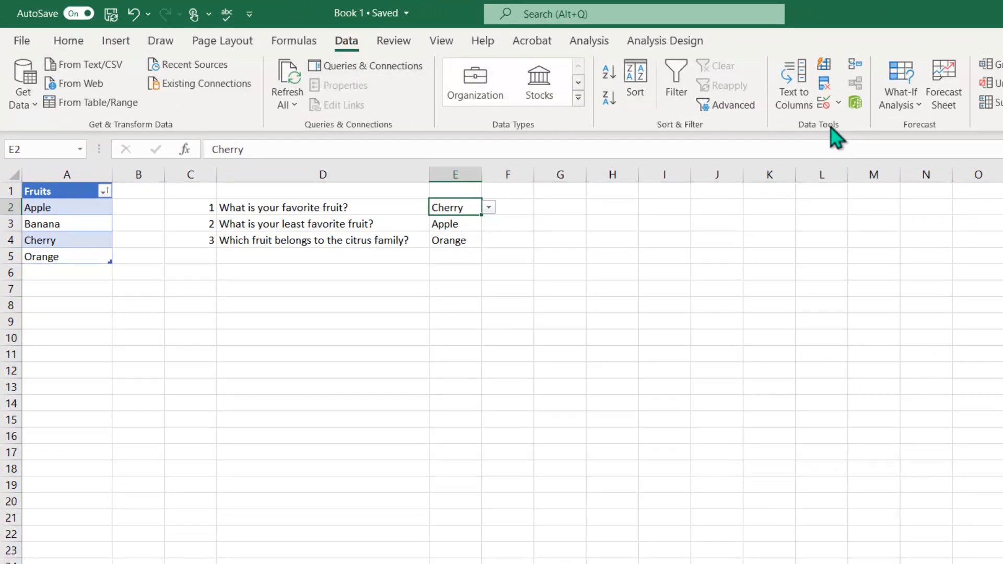
{"action": "left_click", "coordinate": [838, 103]}
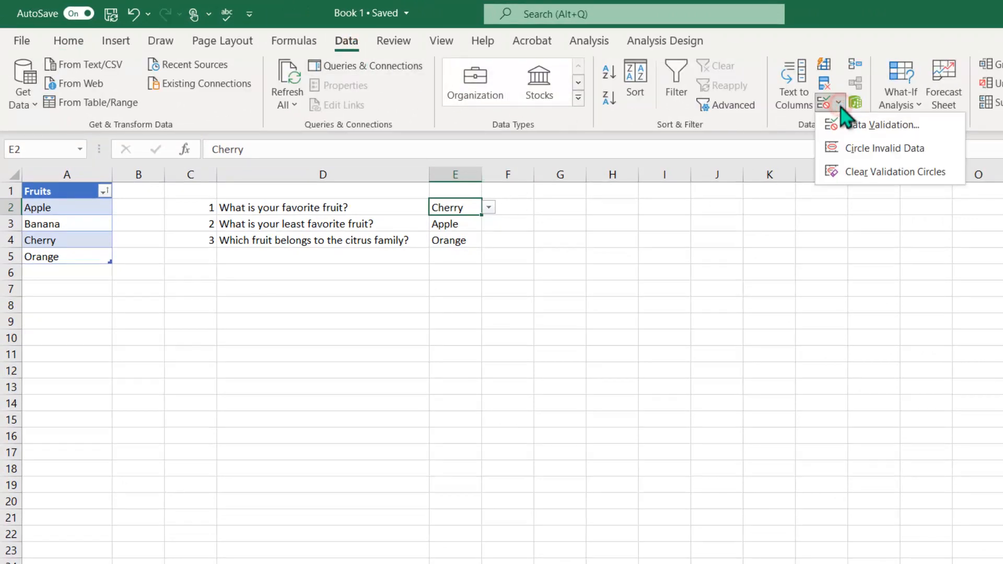
{"action": "left_click", "coordinate": [852, 125]}
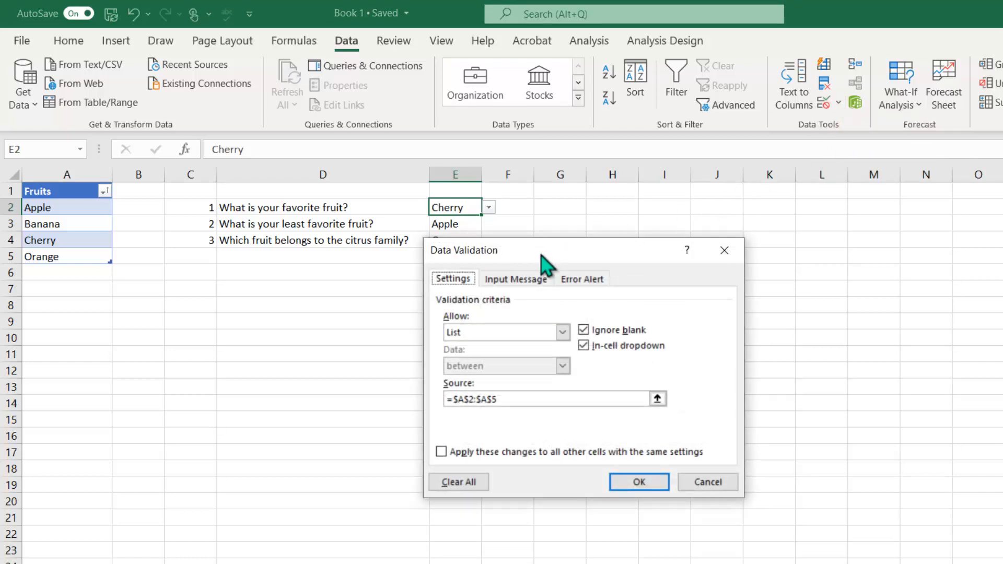
{"action": "left_click", "coordinate": [537, 282]}
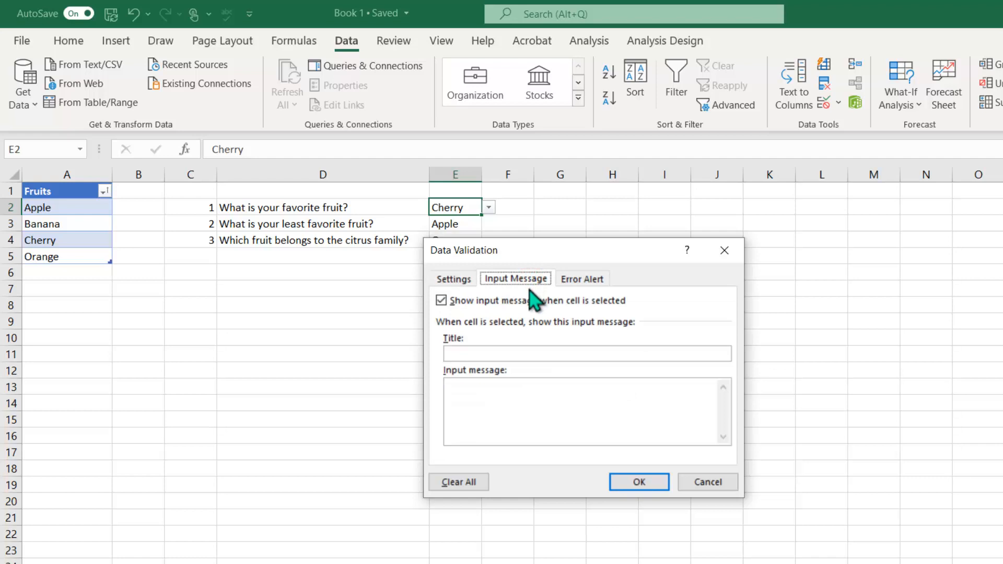
{"action": "left_click", "coordinate": [483, 354]}
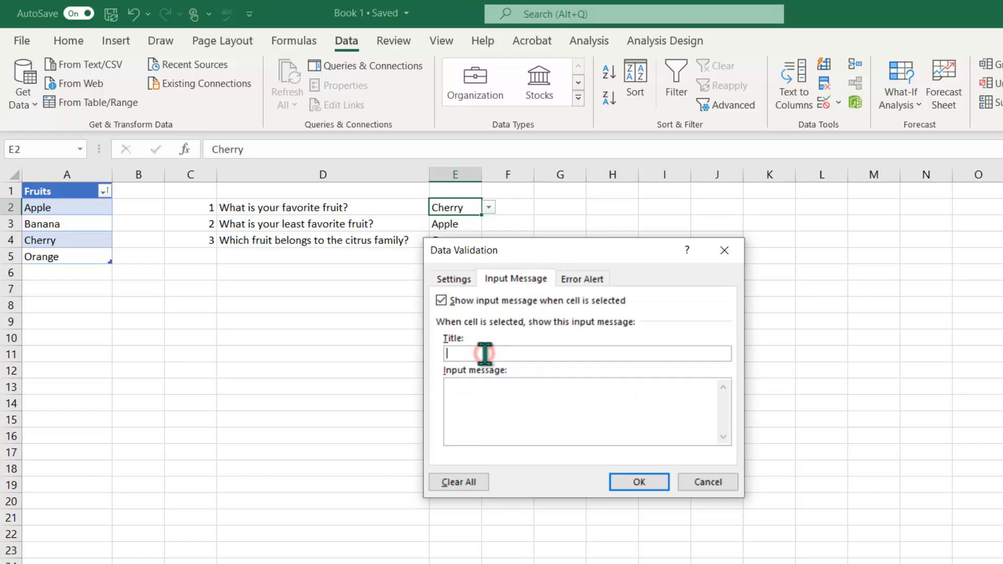
{"action": "type", "text": "Instruction:"}
{"action": "left_click", "coordinate": [472, 407]}
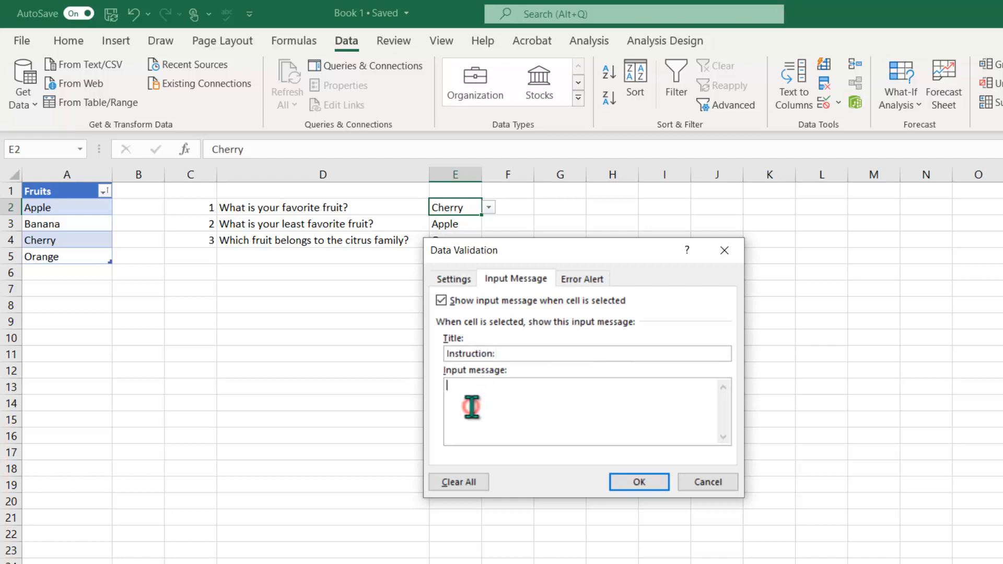
{"action": "type", "text": "Select a fruit that best a"}
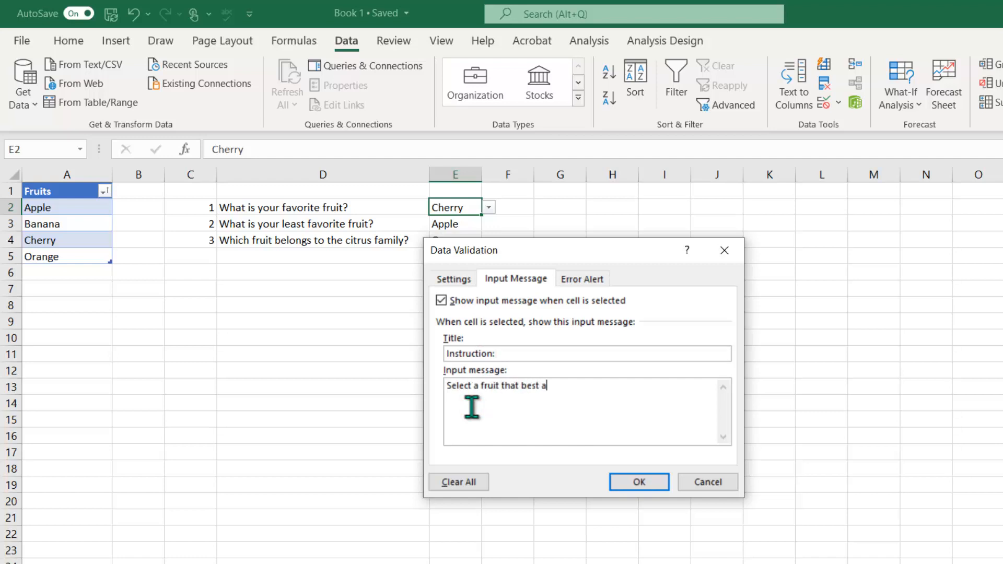
{"action": "type", "text": "nswers the question."}
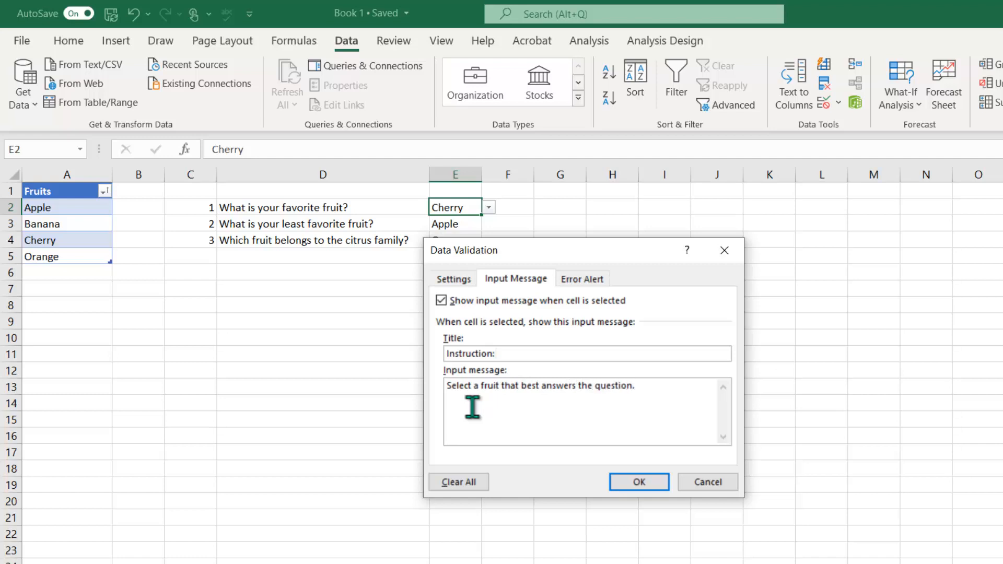
{"action": "left_click", "coordinate": [638, 481]}
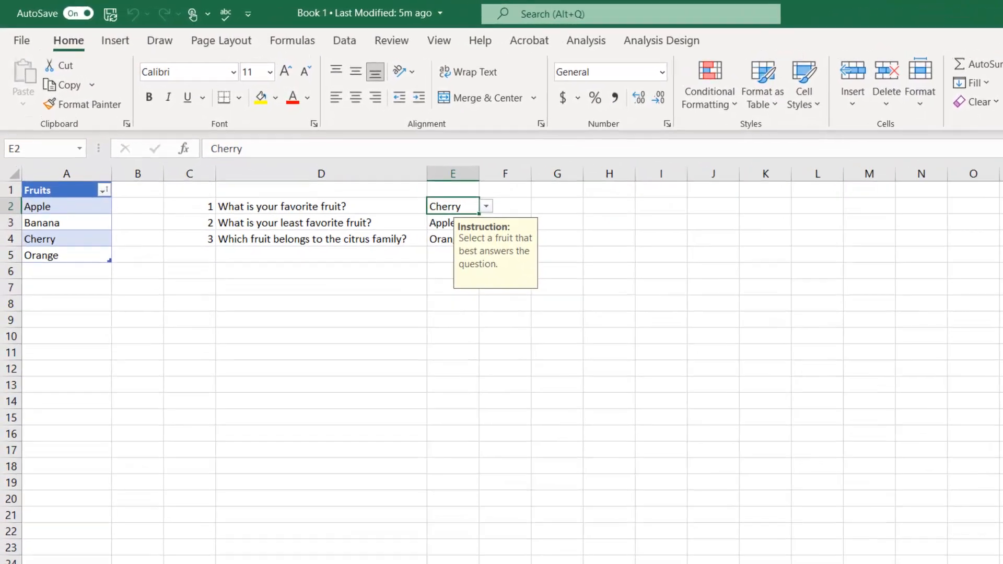
Clear the answer in E2 and try to enter Durian, which is not in the list, and cancel that entry
{"action": "key", "text": "Delete"}
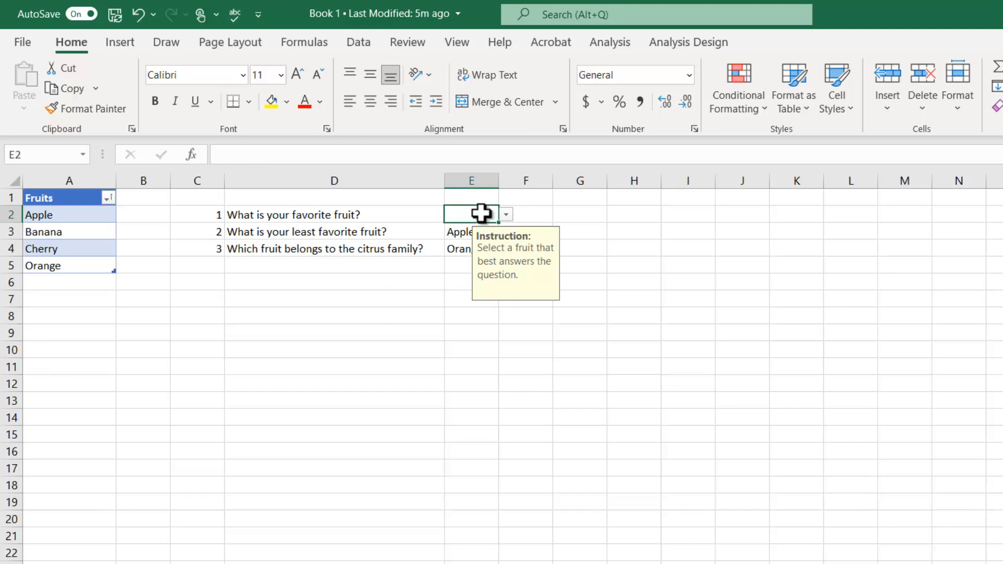
{"action": "type", "text": "Durian"}
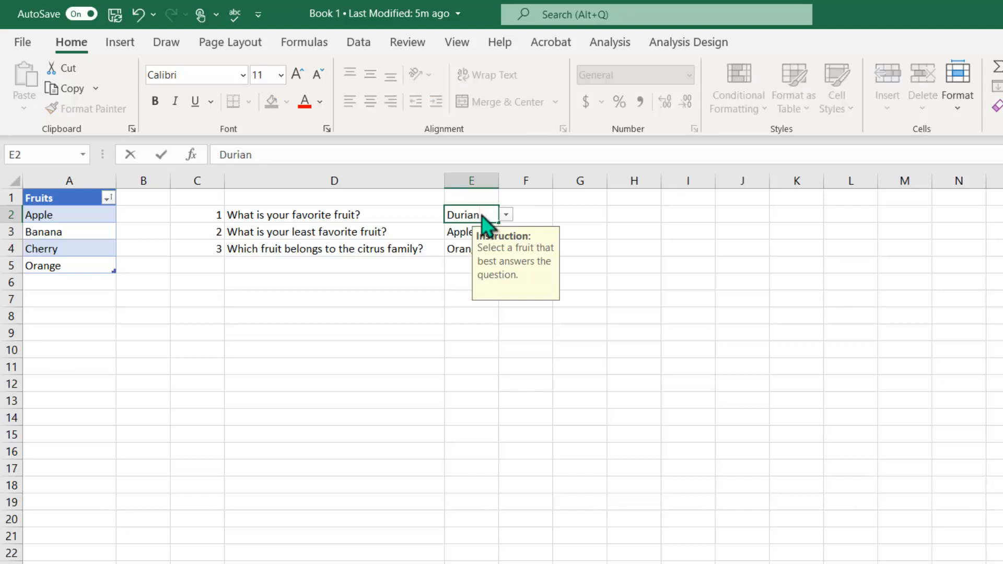
{"action": "key", "text": "Return"}
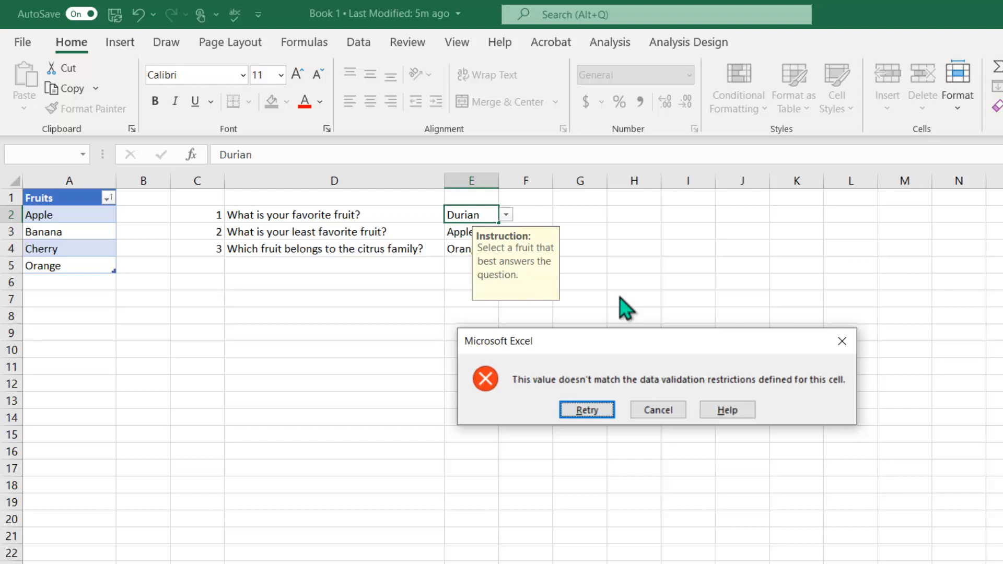
{"action": "left_click", "coordinate": [654, 410]}
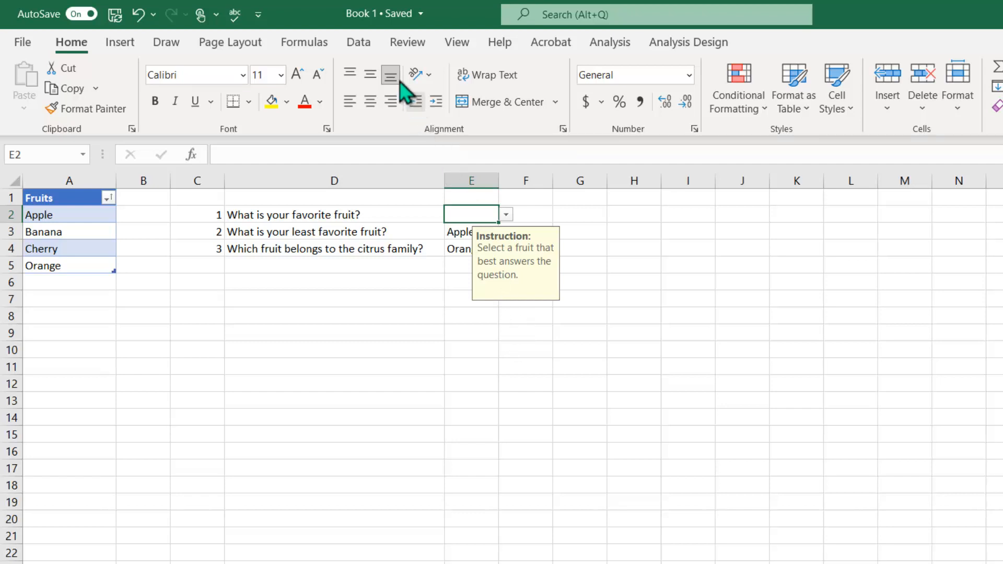
Give E2's data validation an Information-style error alert titled "Whoops, let's try that again."
{"action": "left_click", "coordinate": [366, 42]}
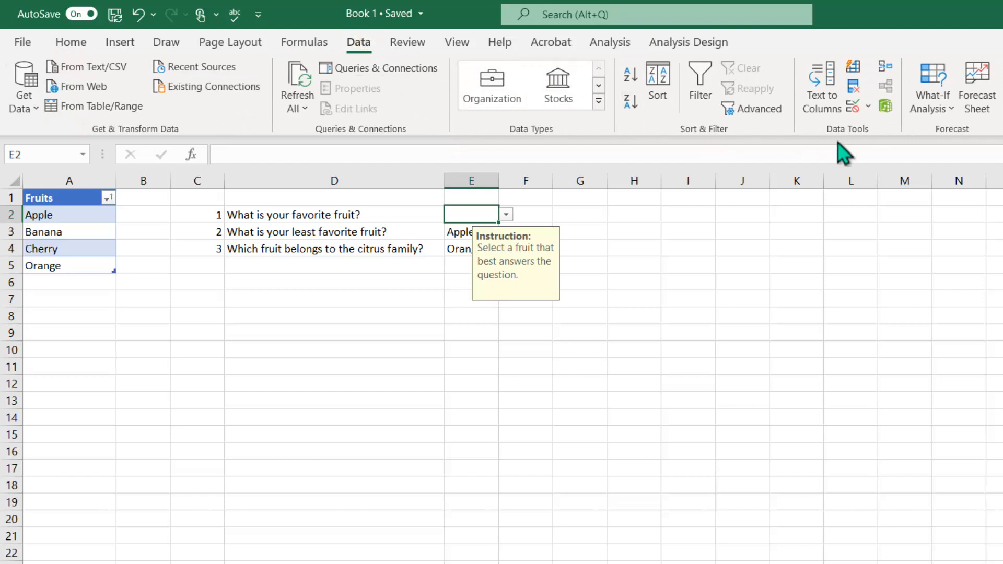
{"action": "left_click", "coordinate": [867, 106]}
{"action": "left_click", "coordinate": [878, 129]}
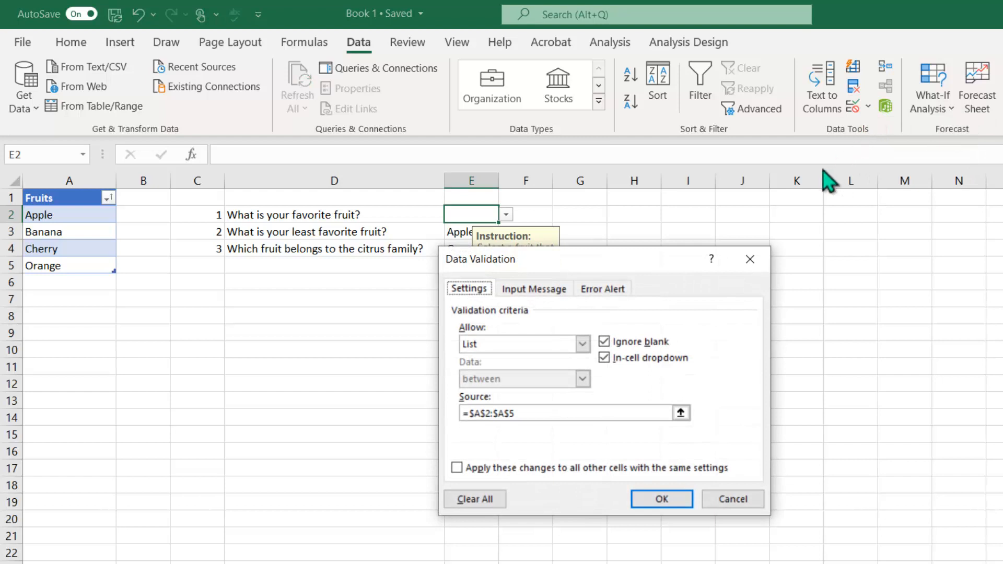
{"action": "left_click", "coordinate": [615, 287]}
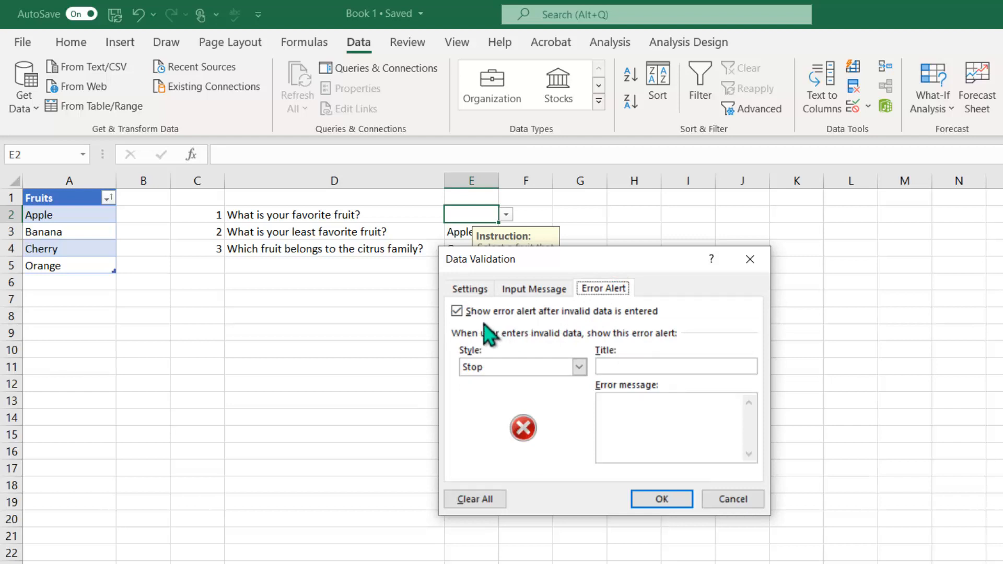
{"action": "left_click", "coordinate": [579, 366]}
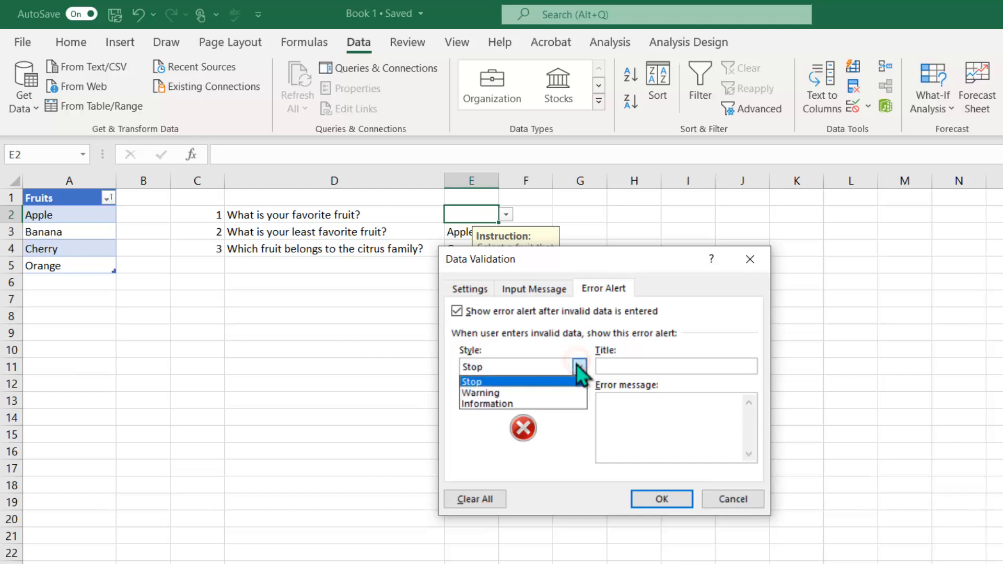
{"action": "left_click", "coordinate": [544, 403]}
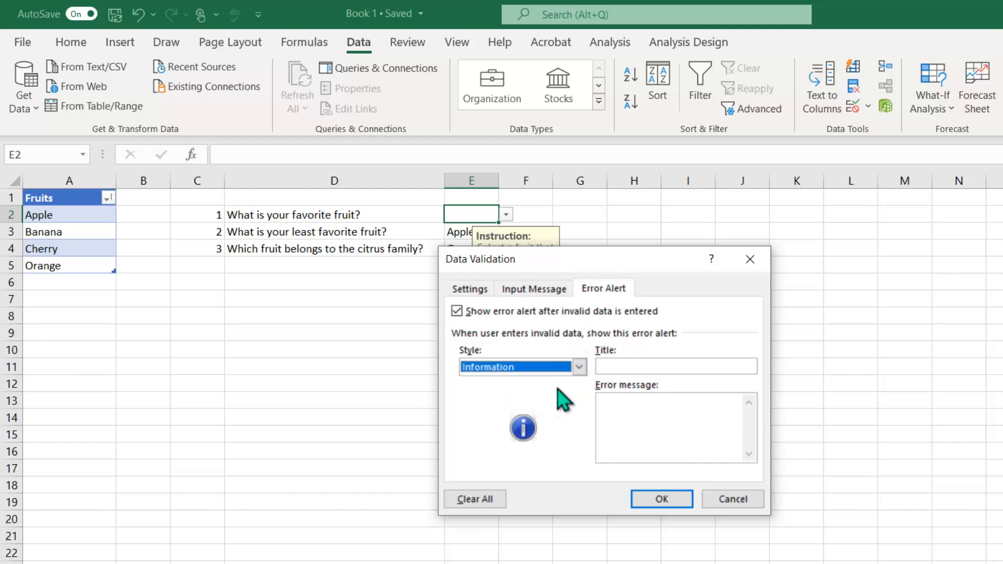
{"action": "left_click", "coordinate": [632, 366]}
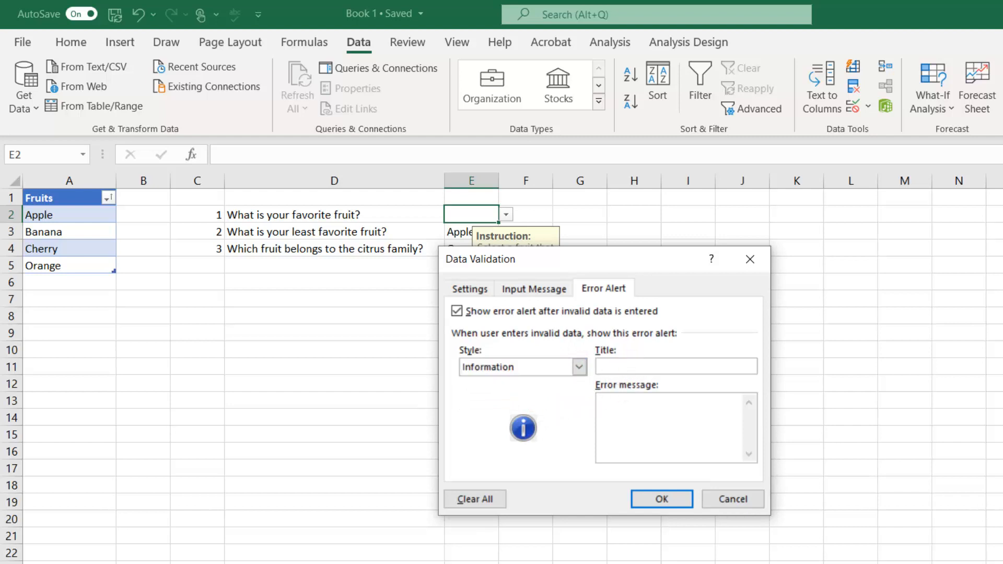
{"action": "type", "text": "Whoops, let's try th"}
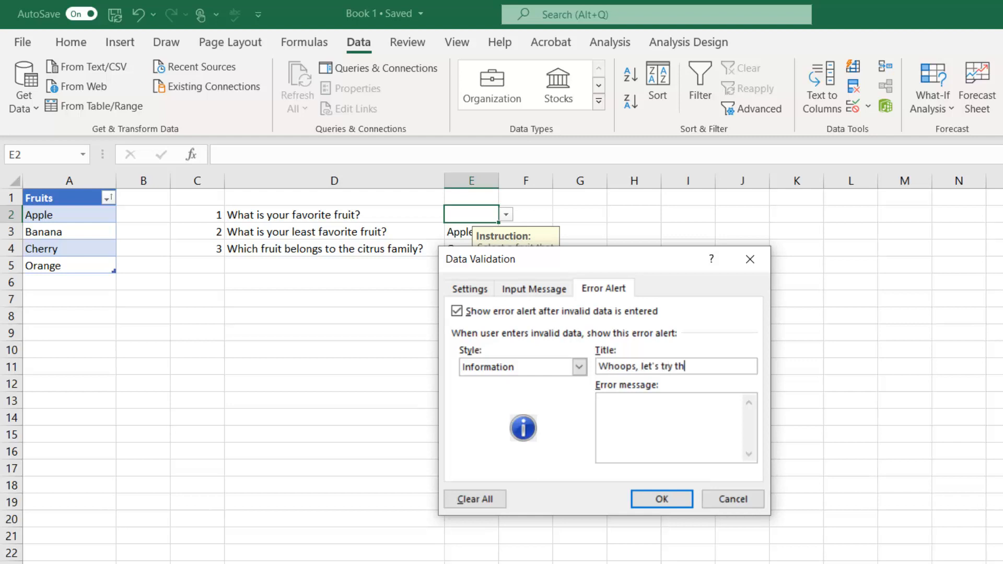
{"action": "type", "text": "at again."}
Set E2's error message to "Click OK. Then, please select from the list of choices only." and apply the validation settings
{"action": "left_click", "coordinate": [646, 414]}
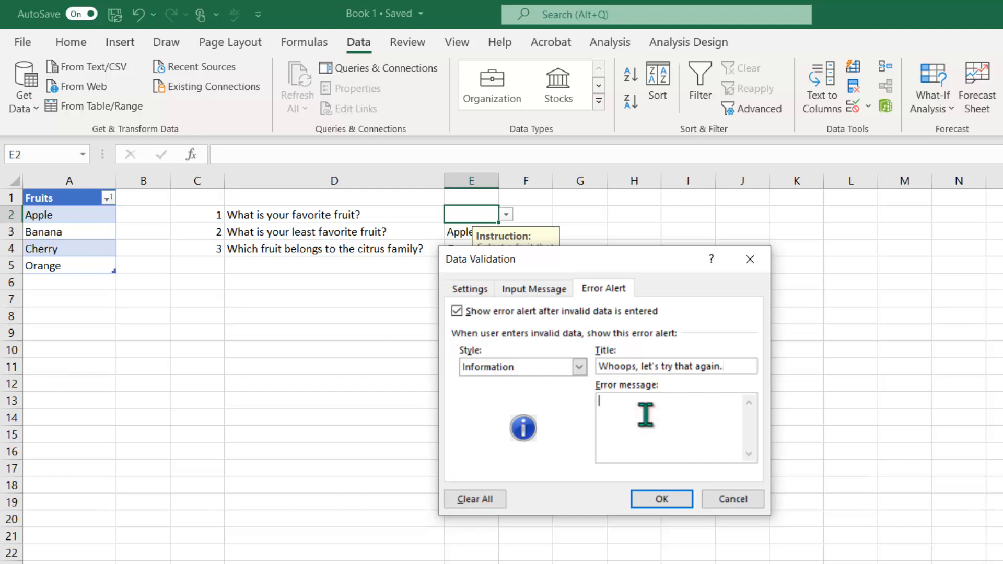
{"action": "type", "text": "Click OK"}
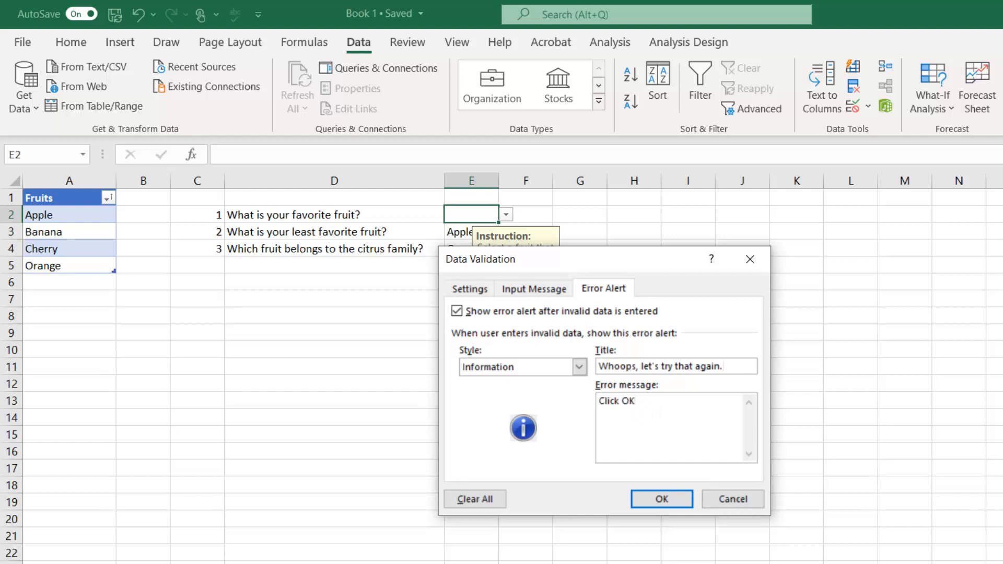
{"action": "type", "text": ". Then, p"}
{"action": "type", "text": "lease select from th"}
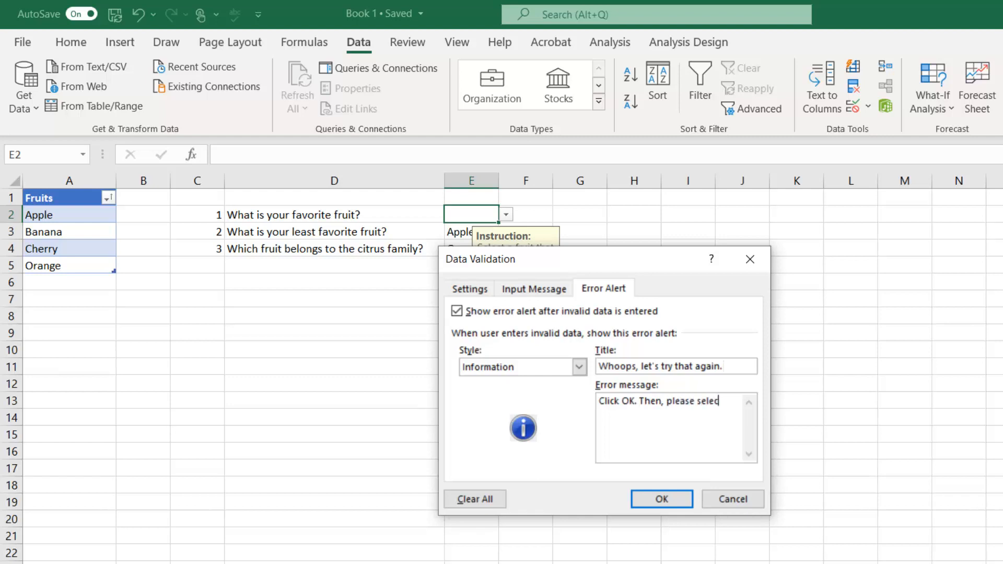
{"action": "type", "text": "e list of choices onl"}
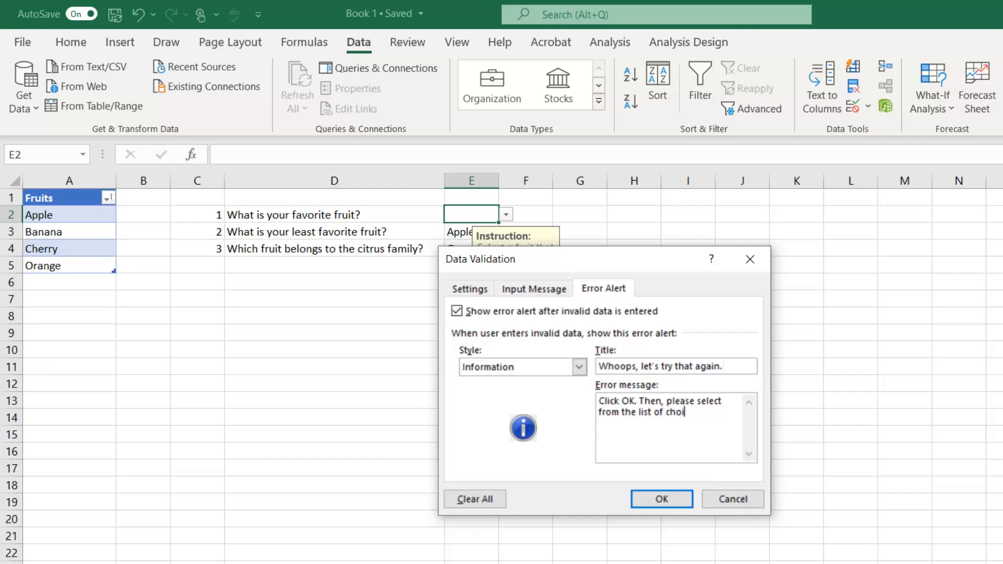
{"action": "type", "text": "y."}
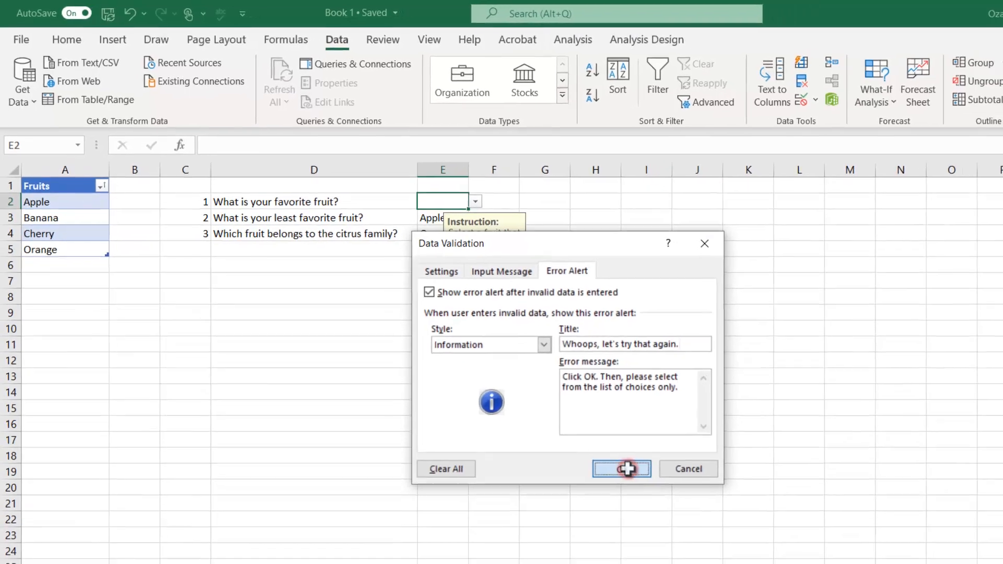
{"action": "left_click", "coordinate": [662, 499]}
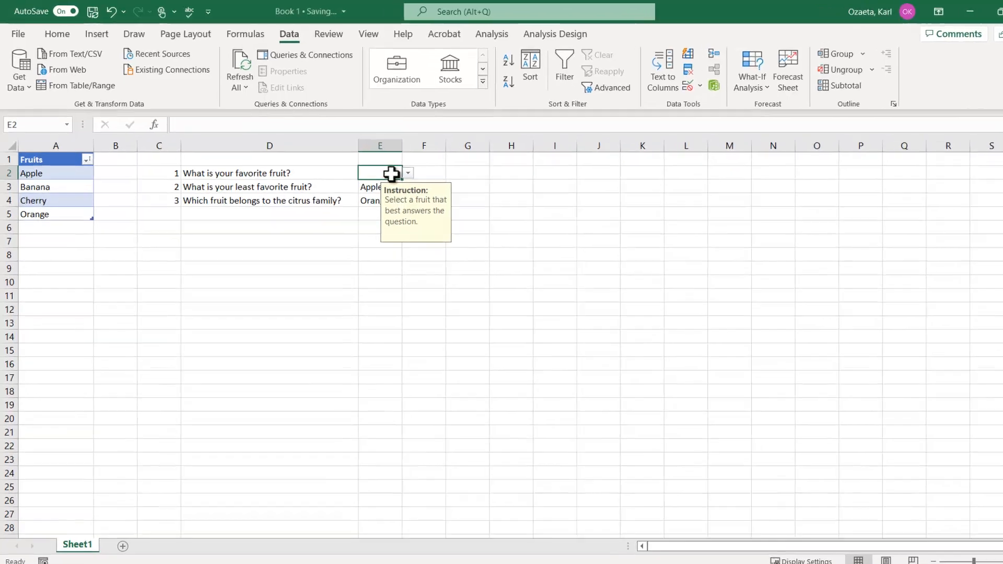
Enter Durian, which is not in the fruit list, in E2 to test the custom error alert
{"action": "type", "text": "Durian"}
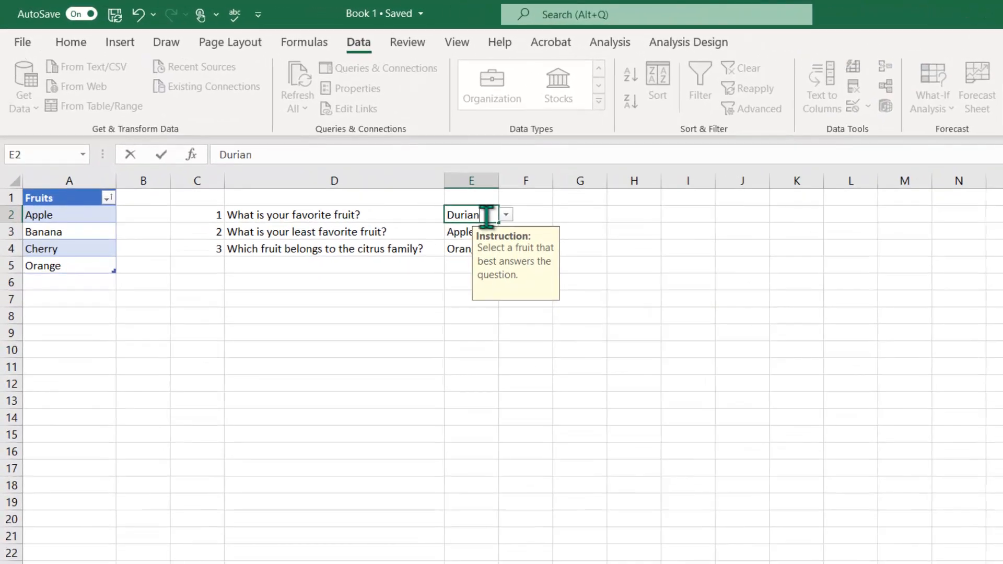
{"action": "key", "text": "Return"}
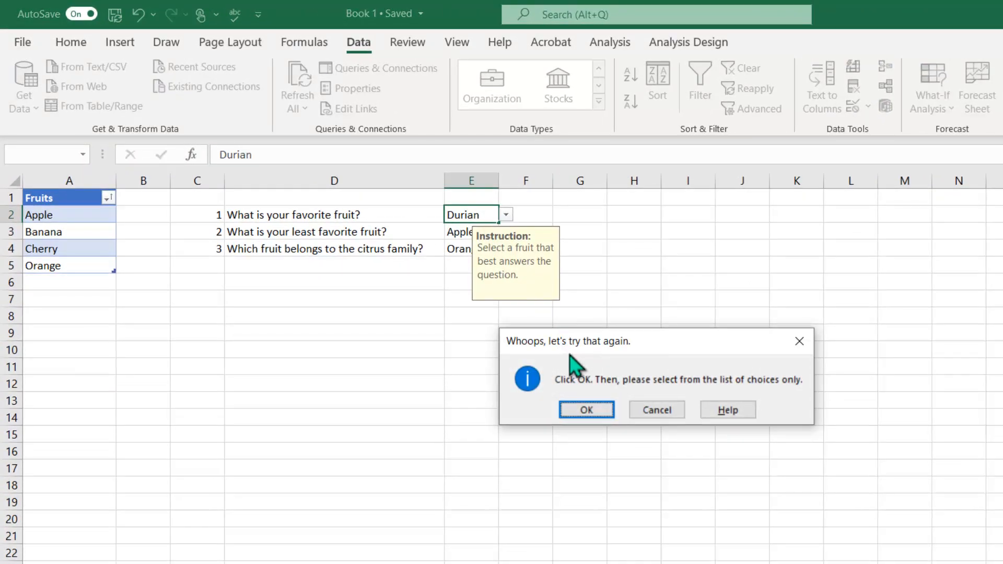